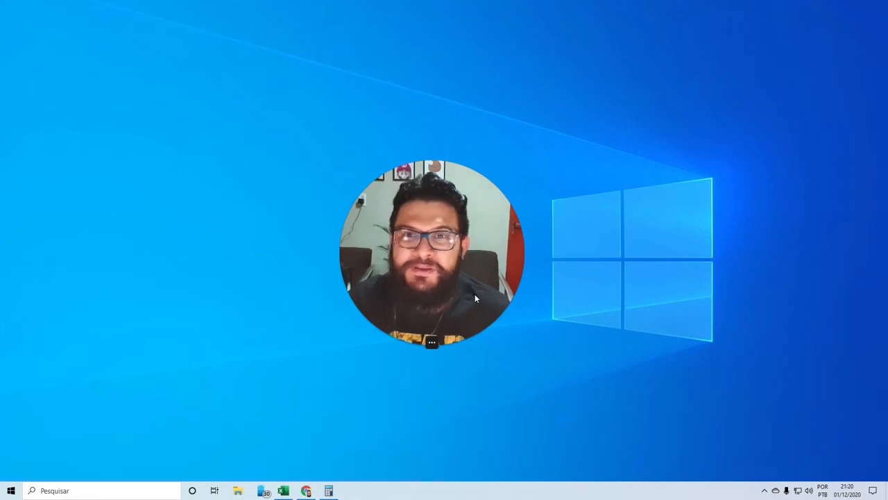
# - Open the calculator and compute 1 + 1
pyautogui.moveTo(475, 294); pyautogui.dragTo(670, 262)
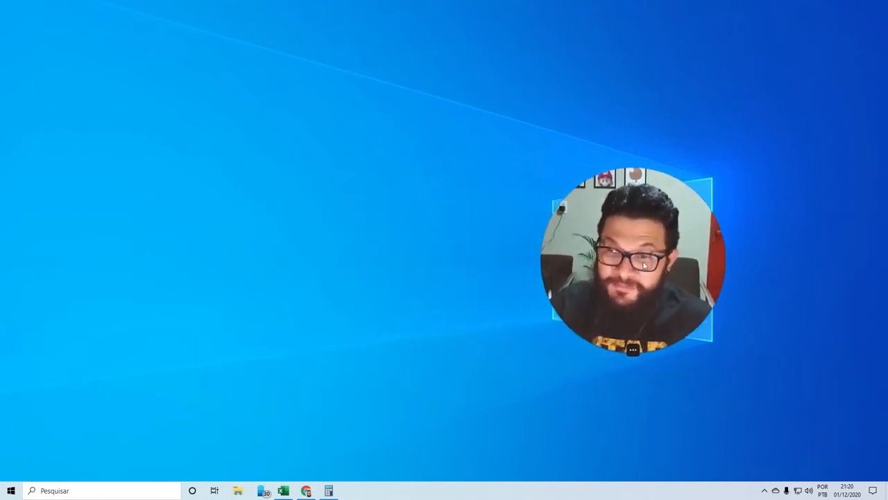
pyautogui.click(334, 490)
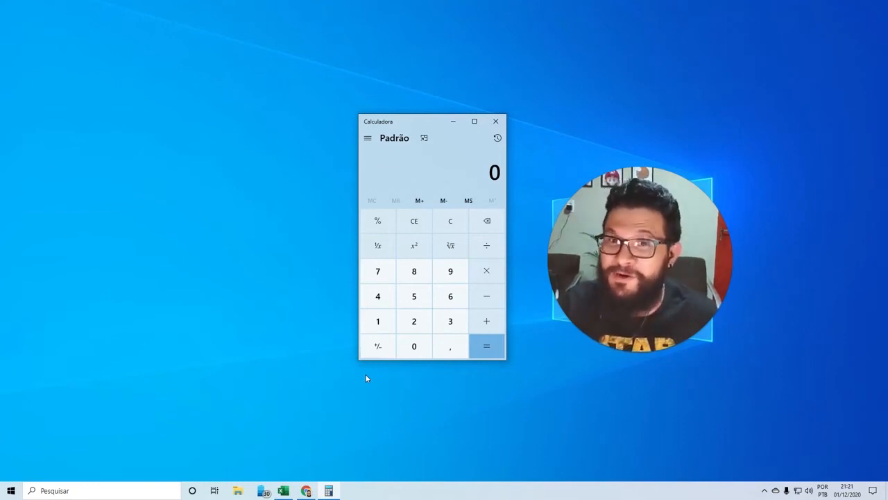
pyautogui.click(374, 322)
pyautogui.click(488, 323)
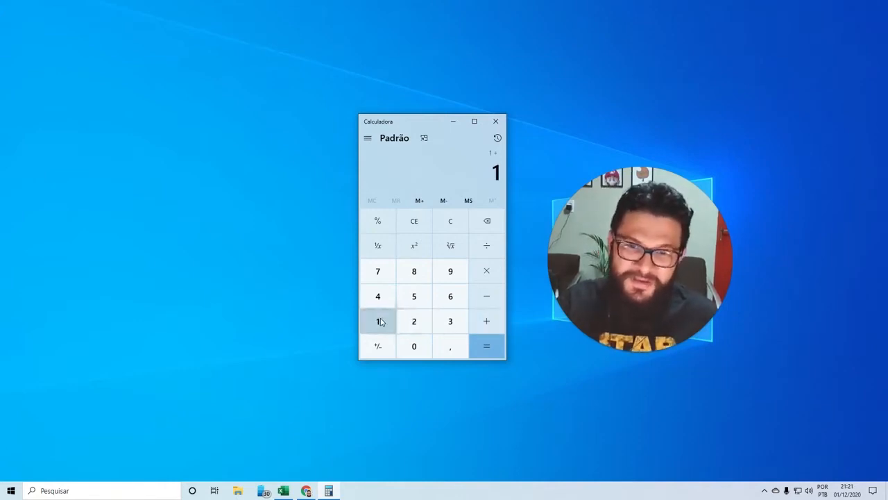
pyautogui.click(380, 322)
pyautogui.click(489, 351)
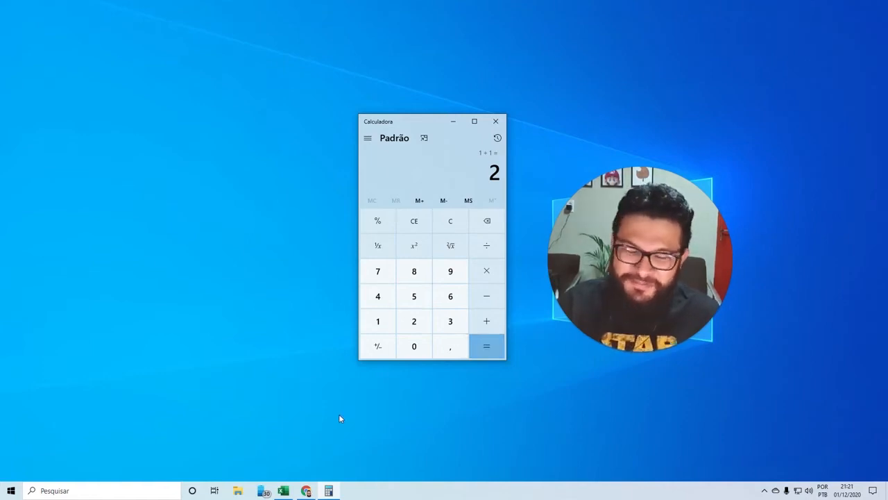
# - Switch to the Excel workbook and enter 1+1= in cell C3 of Planilha3
pyautogui.click(283, 491)
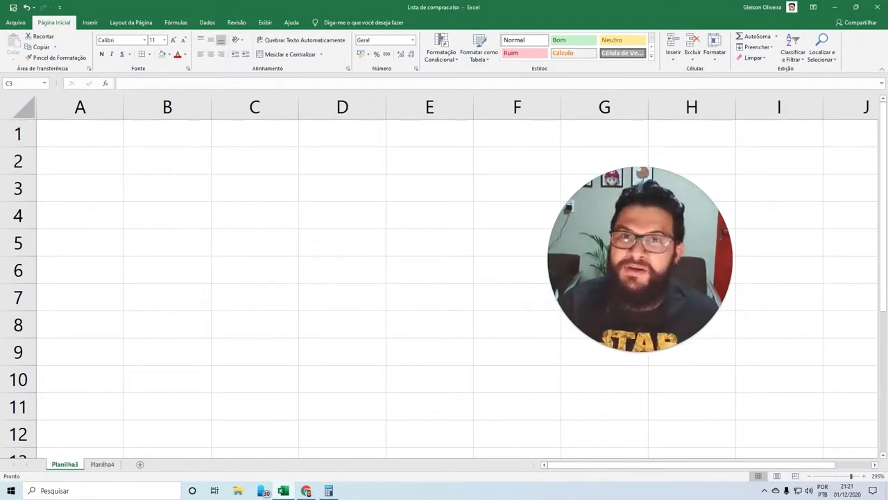
pyautogui.write('1')
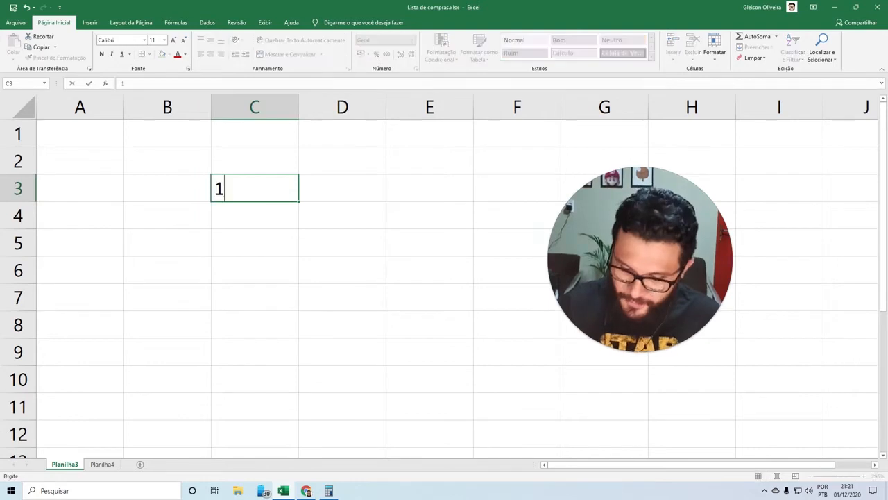
pyautogui.write('+1')
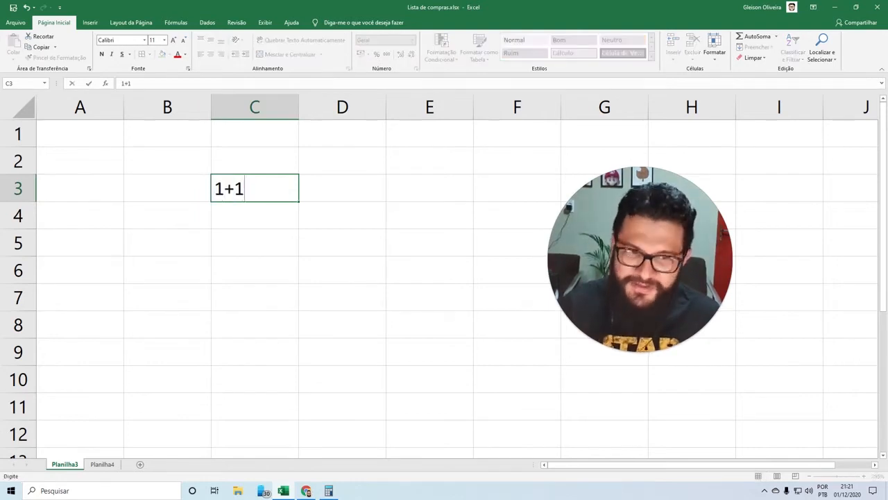
pyautogui.write('=')
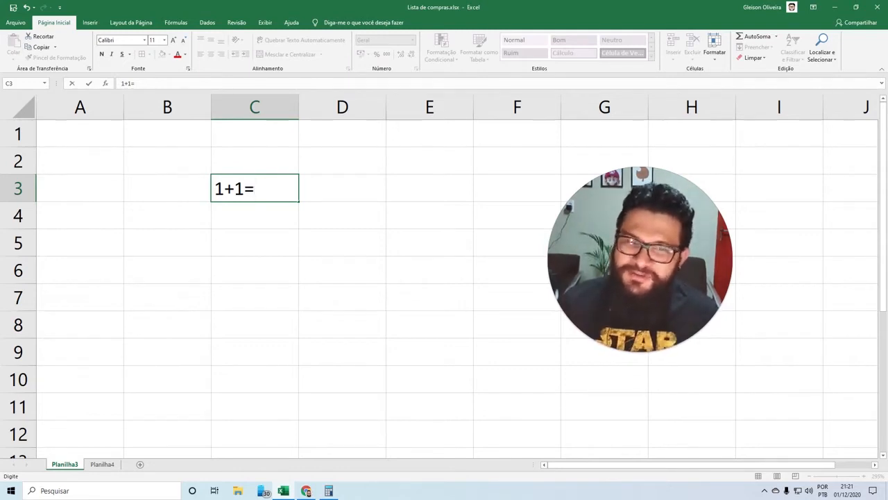
pyautogui.press('Return')
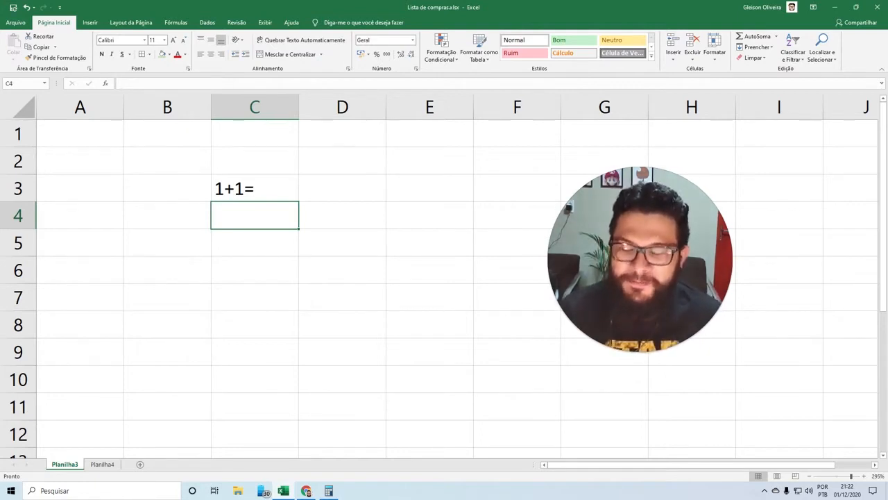
# - Enter the formula =1+1 in cell C4, starting with the equals sign
pyautogui.write('=')
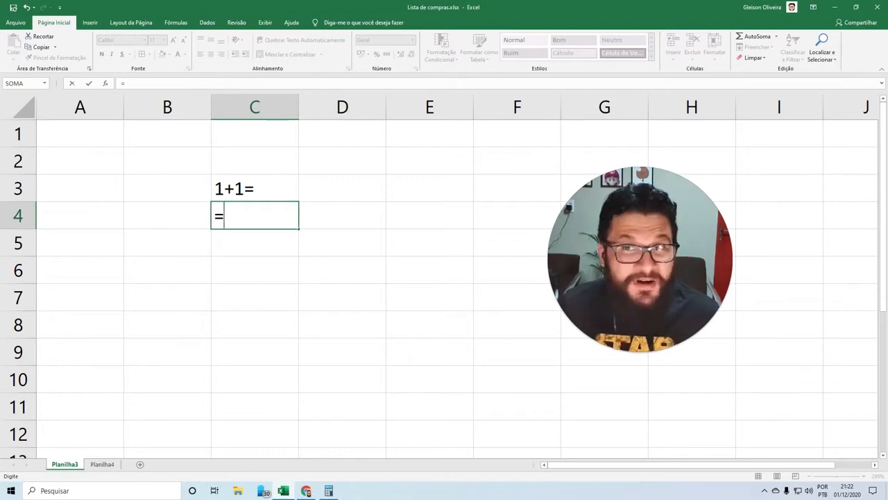
pyautogui.write('1+1')
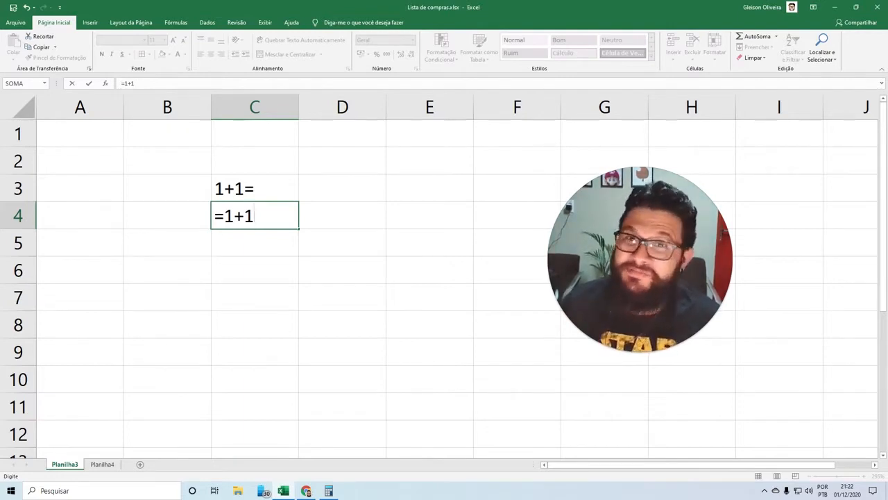
pyautogui.press('Return')
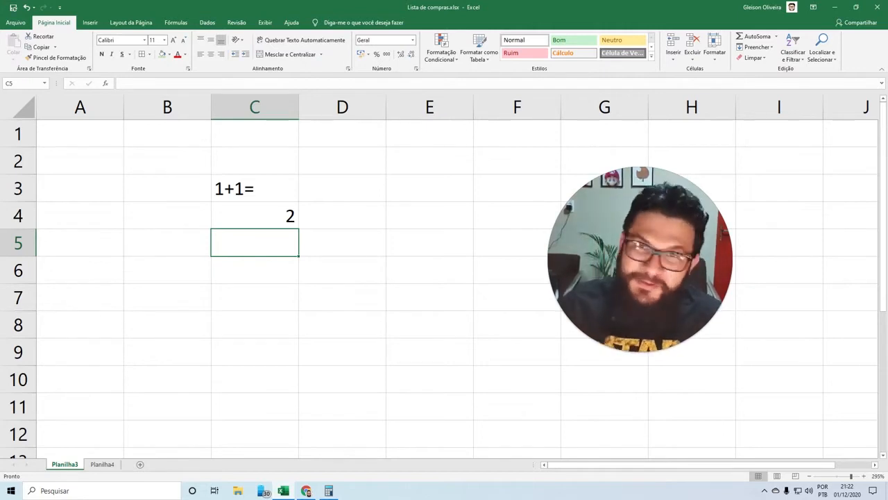
# - Open the Planilha4 sheet and review the Operação column and the Matemática heading of the operations table
pyautogui.click(102, 465)
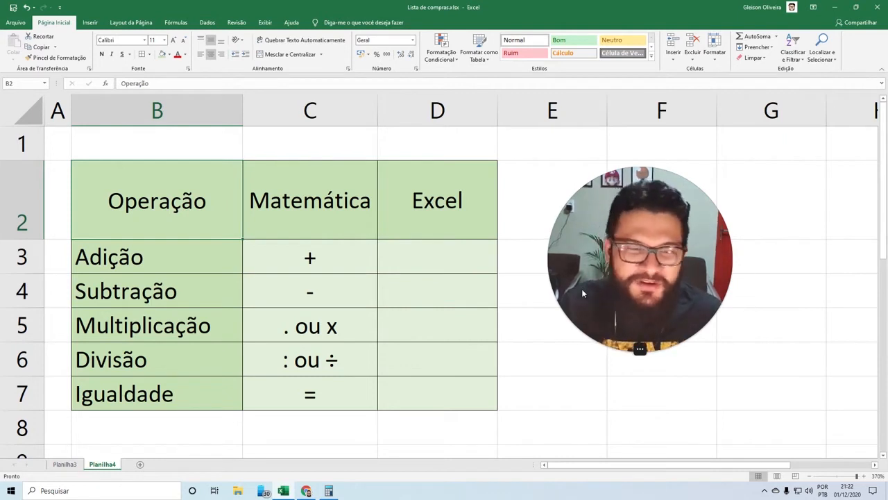
pyautogui.hotkey('shift', 'Down')
pyautogui.hotkey('shift', 'Down')
pyautogui.hotkey('shift', 'Down')
pyautogui.hotkey('shift', 'Down')
pyautogui.hotkey('shift', 'Down')
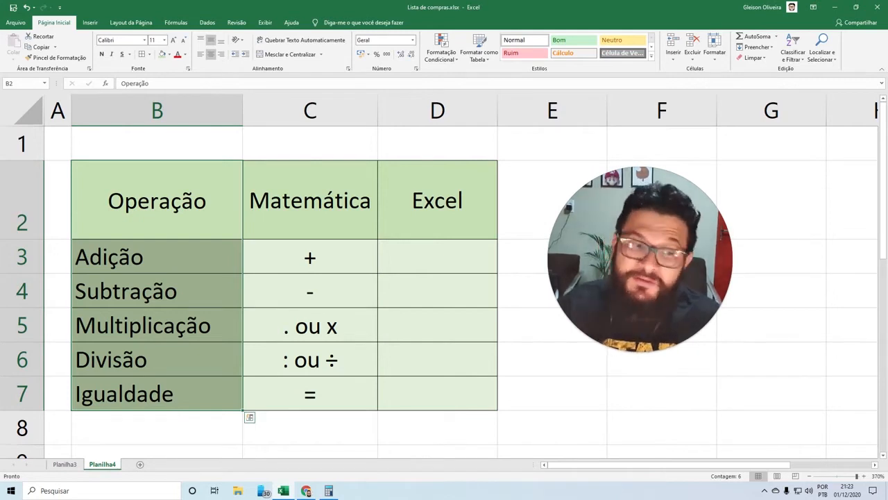
pyautogui.press('Right')
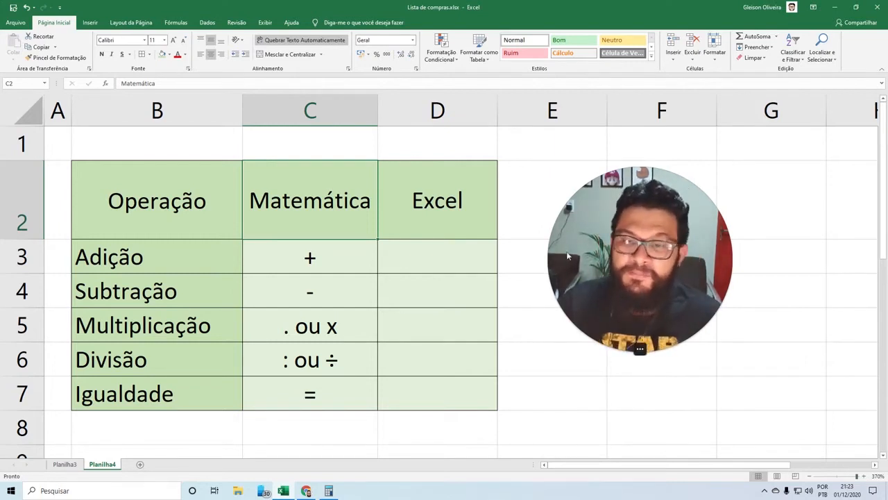
pyautogui.moveTo(556, 250); pyautogui.dragTo(609, 277)
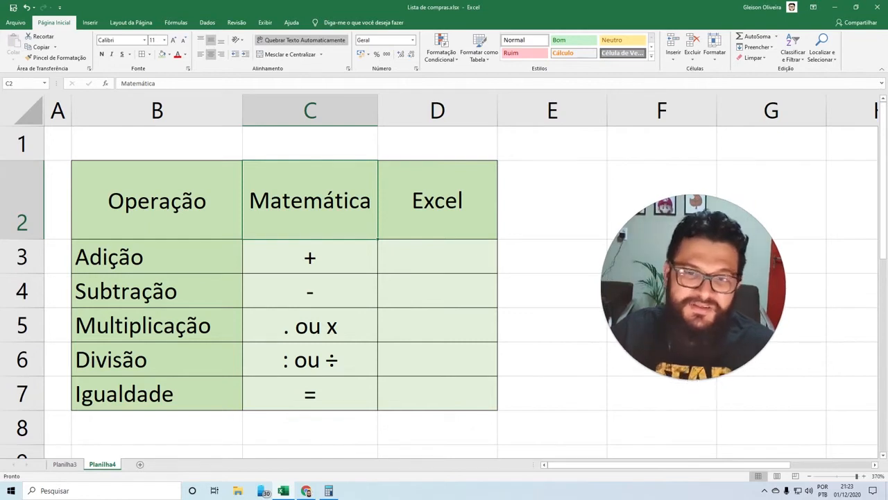
# - Enter + as the Excel symbol for Adição in cell D3
pyautogui.click(437, 257)
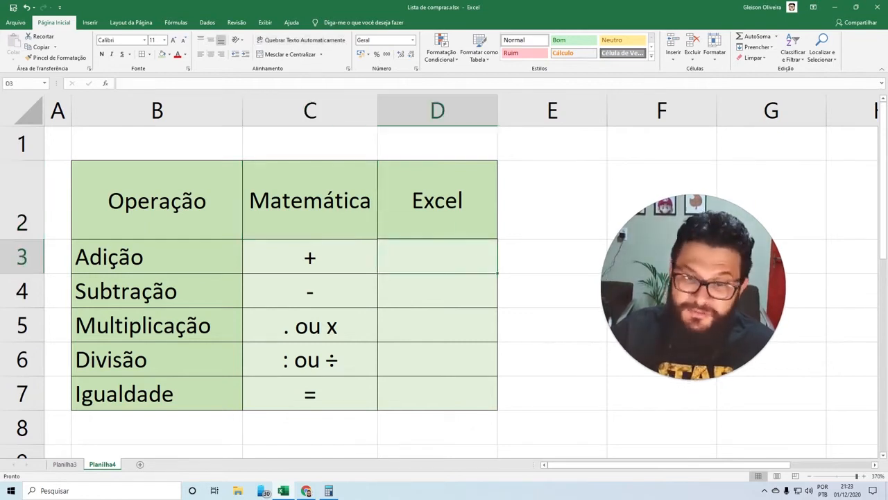
pyautogui.write('+')
pyautogui.press('Return')
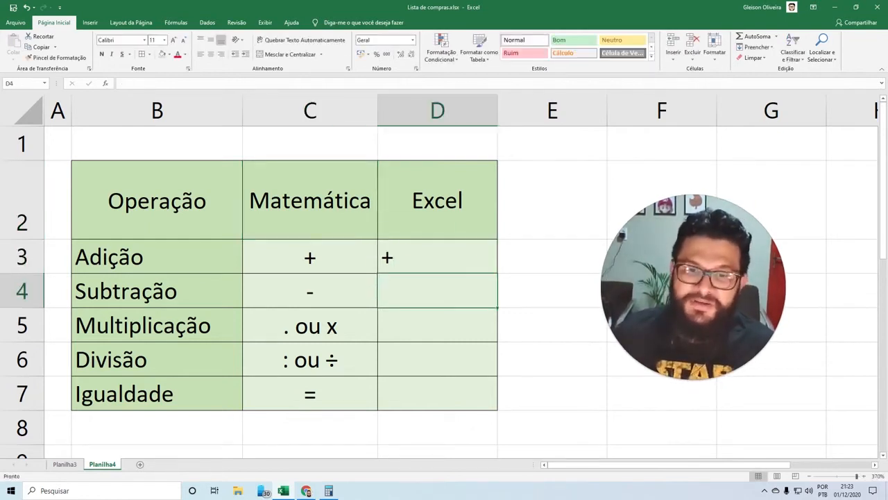
# - Center cells D3:D7 of the Excel column horizontally and select cell D4 in the Subtração row
pyautogui.press('Up')
pyautogui.hotkey('shift', 'Down')
pyautogui.hotkey('shift', 'Down')
pyautogui.hotkey('shift', 'Down')
pyautogui.hotkey('shift', 'Down')
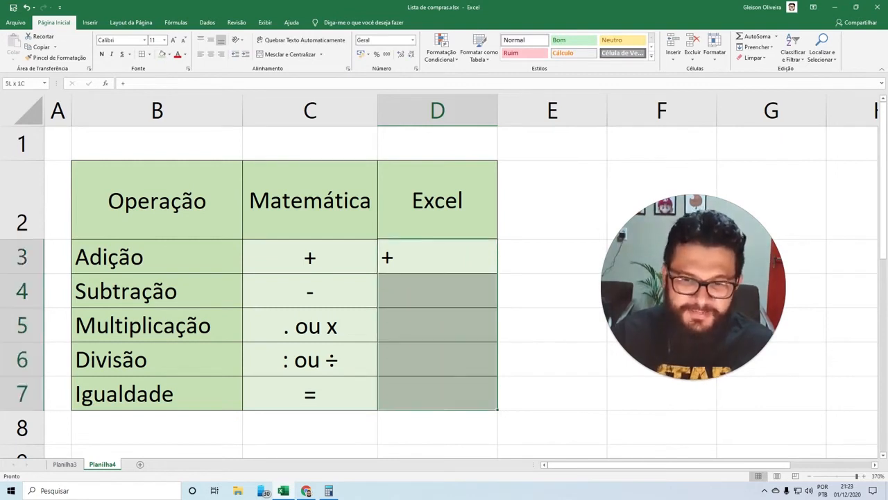
pyautogui.click(211, 54)
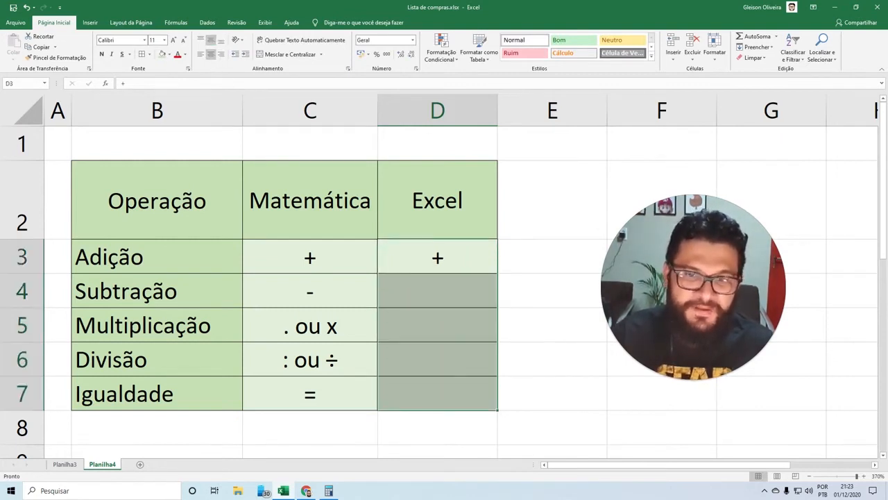
pyautogui.click(437, 290)
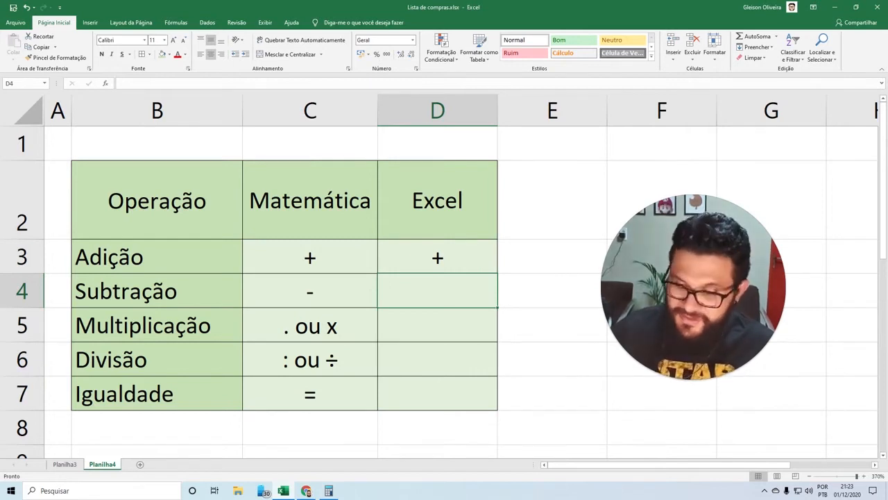
pyautogui.write('-')
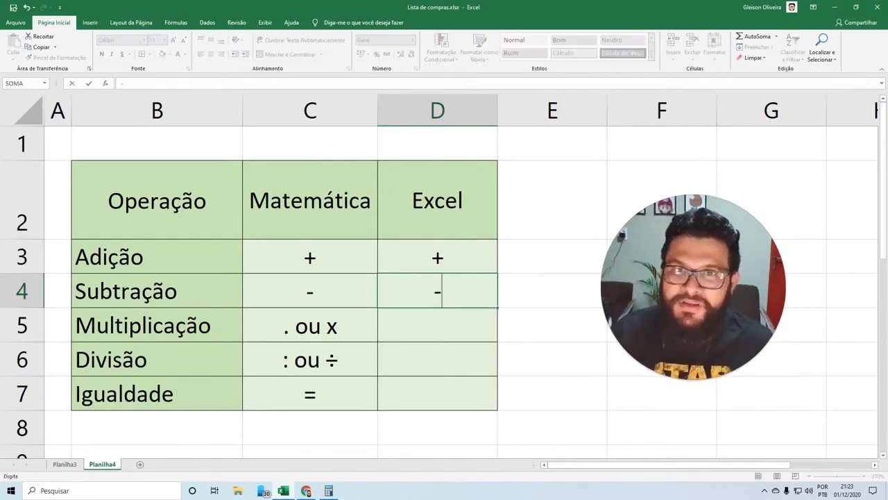
pyautogui.press('Down')
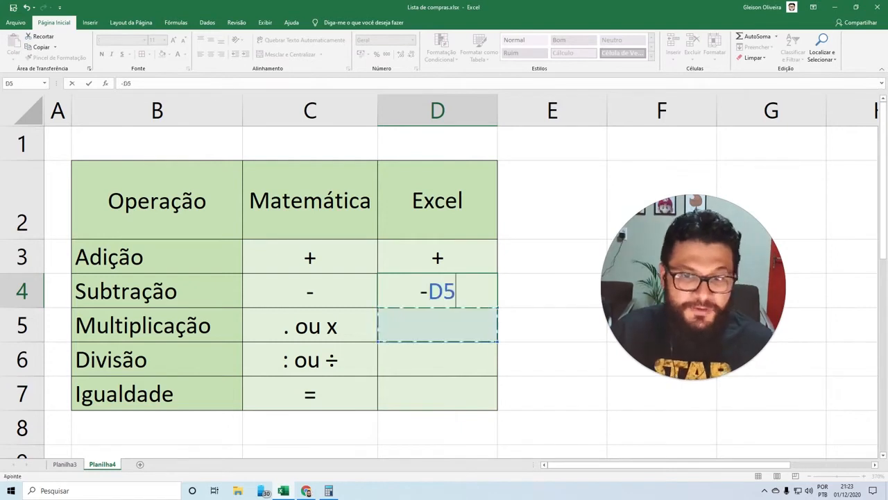
pyautogui.press('Escape')
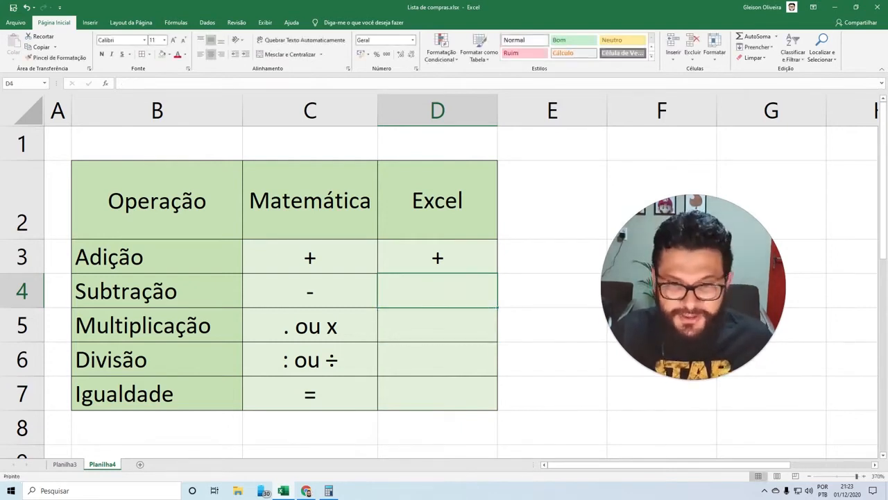
# - Enter - for Subtração in cell D4 and * for Multiplicação in cell D5
pyautogui.write('-')
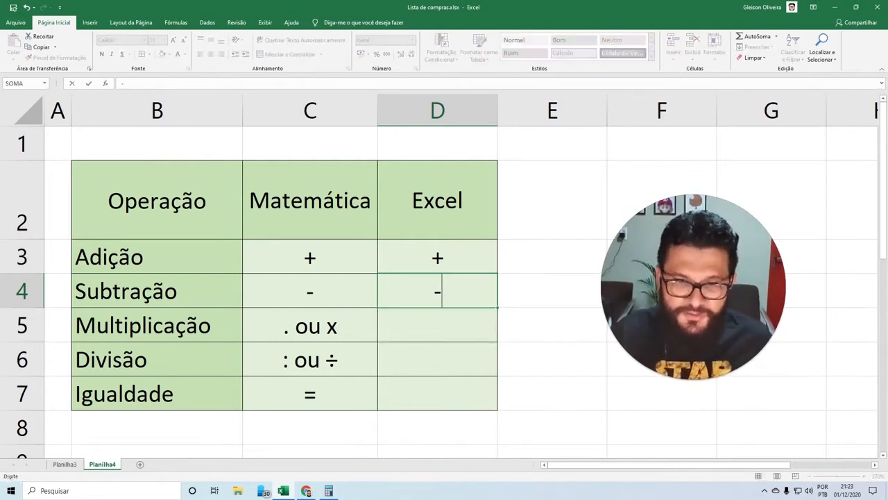
pyautogui.press('Return')
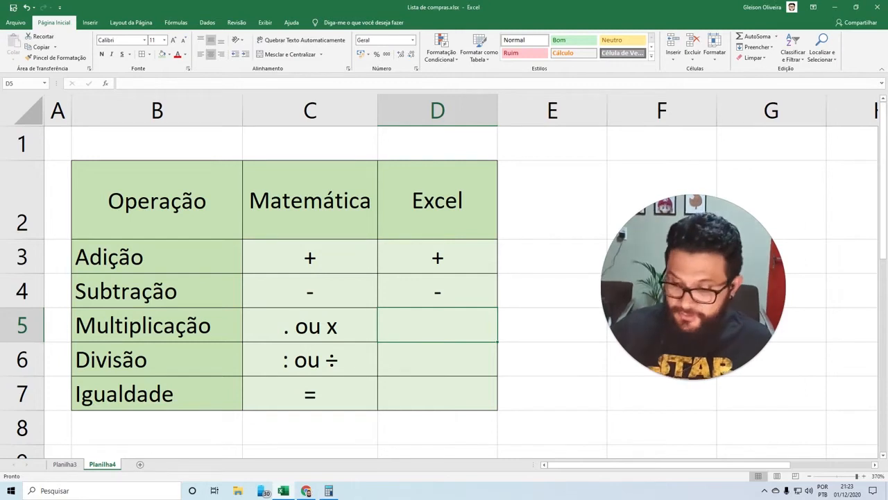
pyautogui.write('*')
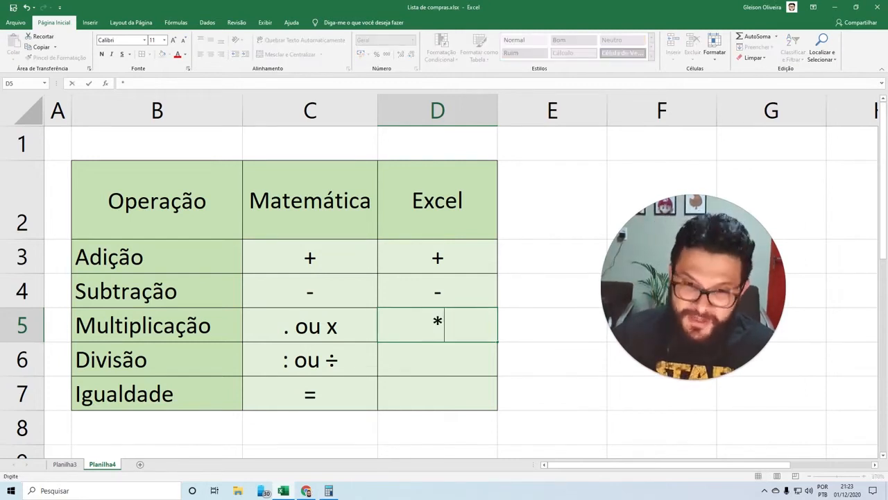
pyautogui.press('Return')
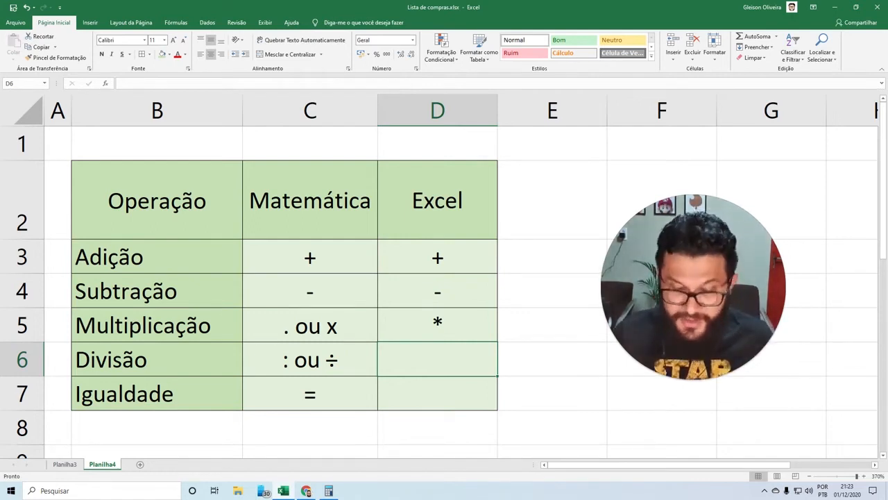
# - Enter / for Divisão in cell D6 and ENTER for Igualdade in cell D7
pyautogui.press('alt')
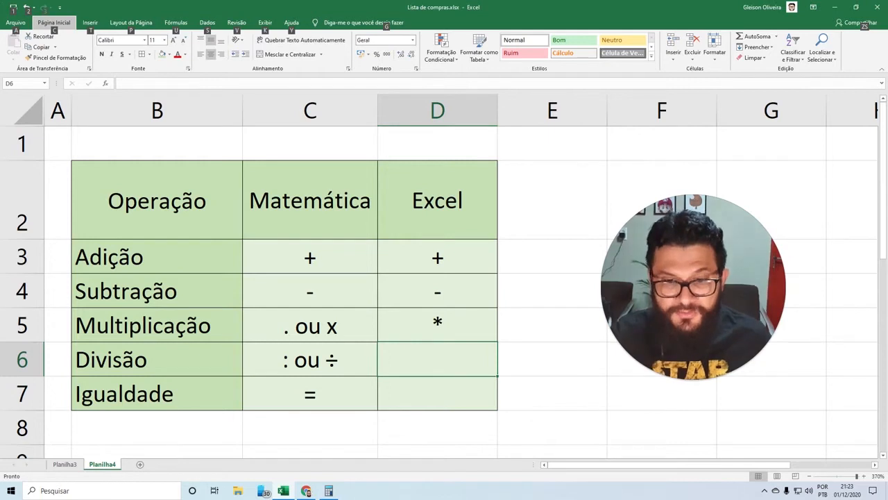
pyautogui.press('F2')
pyautogui.write('/')
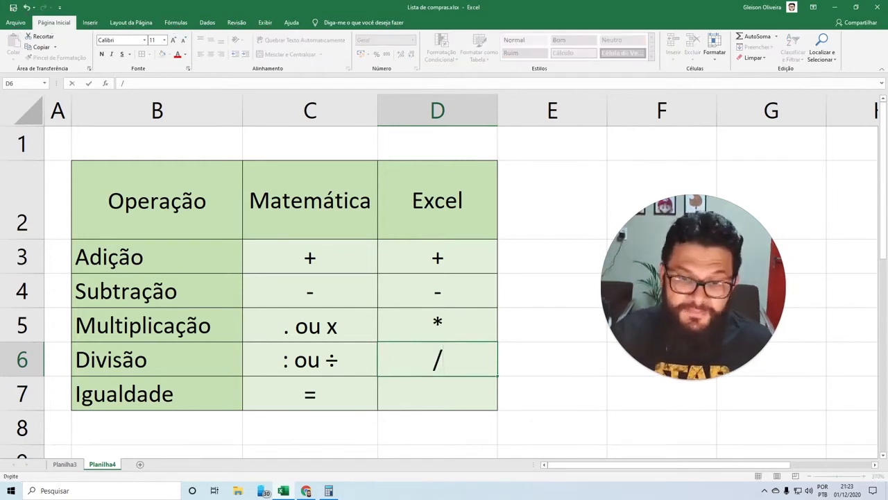
pyautogui.press('Return')
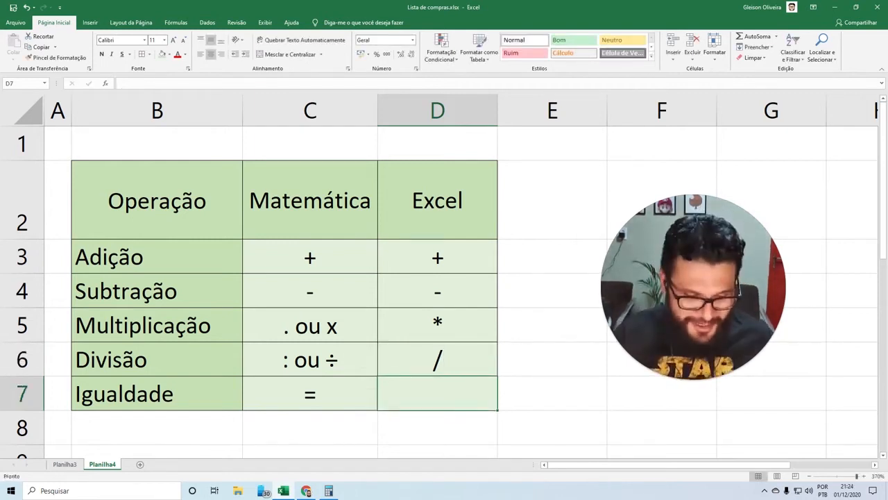
pyautogui.write('ENTER')
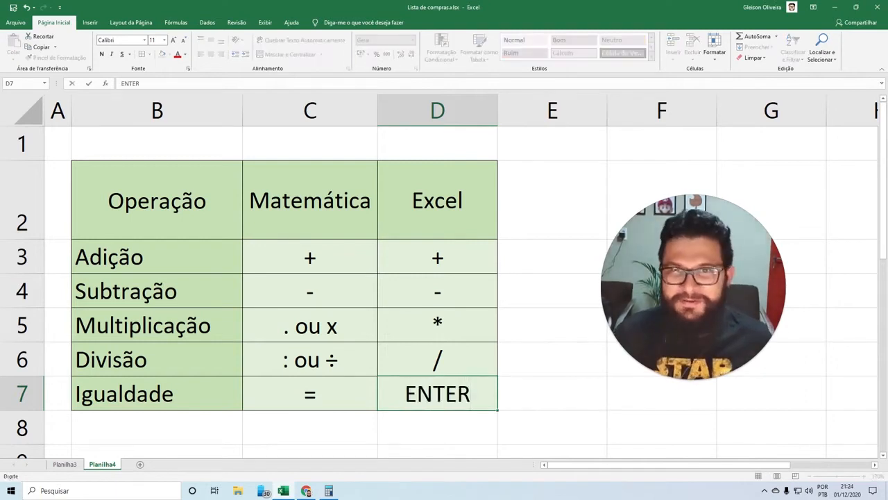
pyautogui.press('Return')
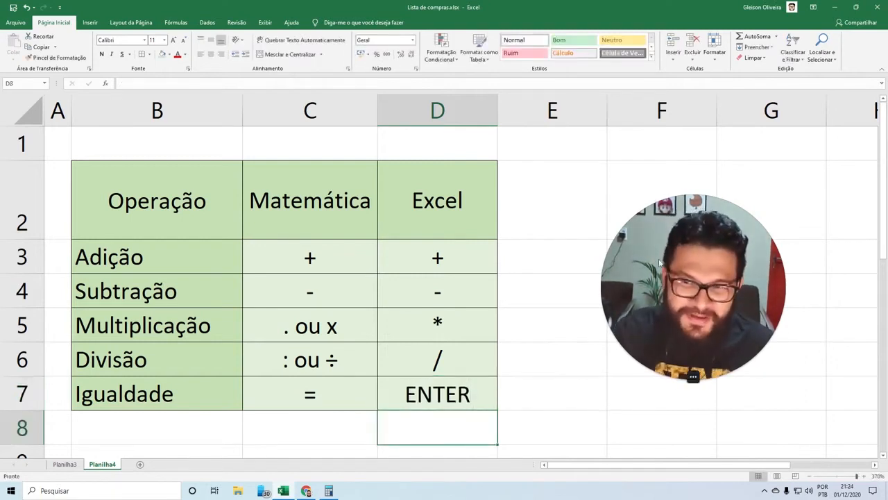
pyautogui.moveTo(695, 268); pyautogui.dragTo(745, 273)
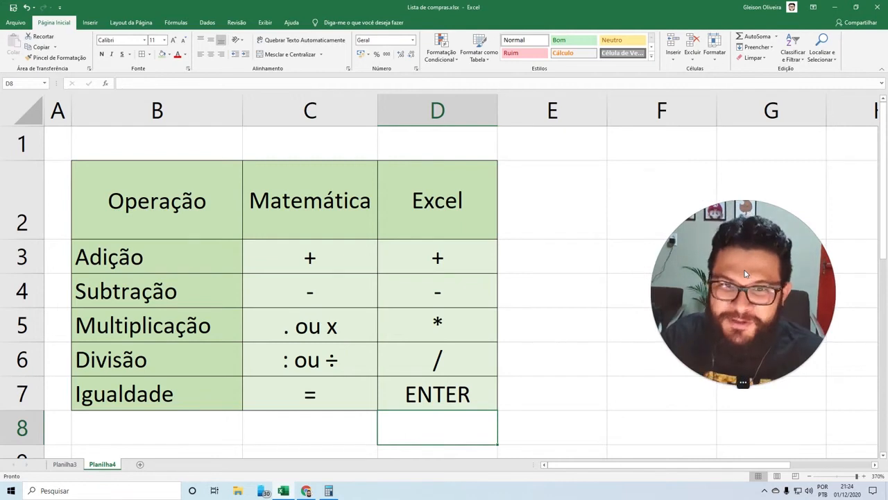
# - Enter the example formulas =1+1 in cell E3 for Adição and =4-2 in cell E4 for Subtração
pyautogui.click(553, 257)
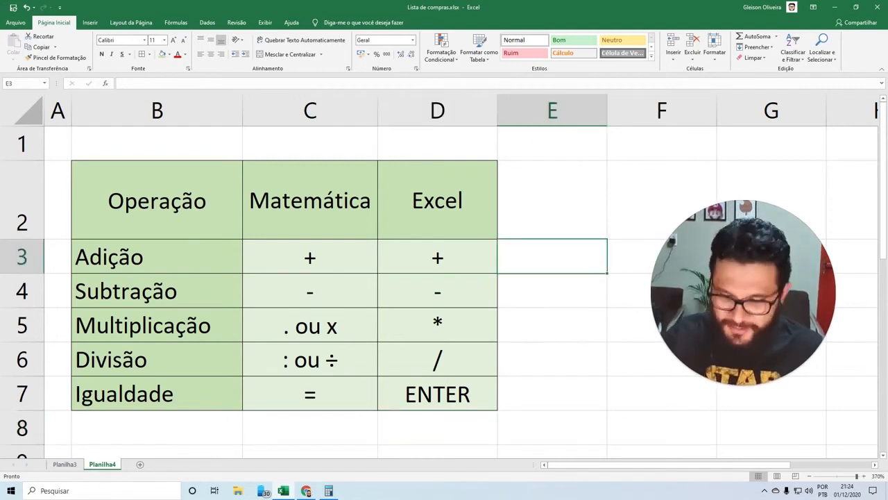
pyautogui.write('=1')
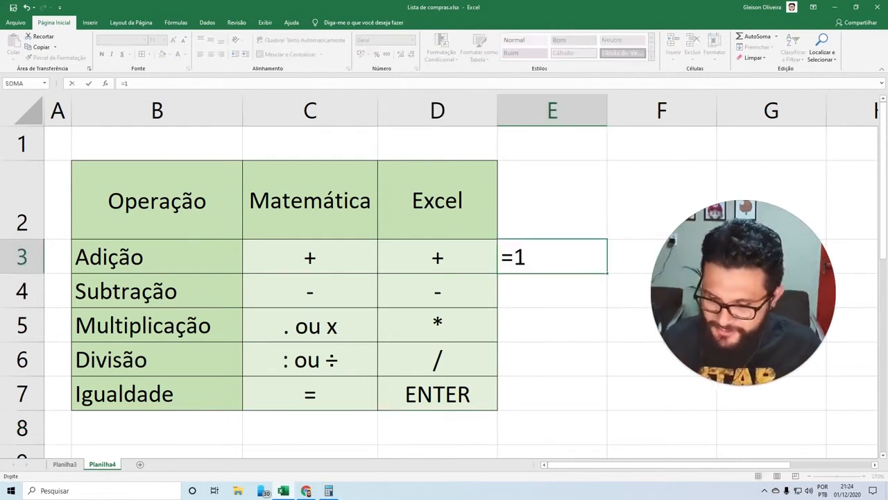
pyautogui.write('+1')
pyautogui.press('Return')
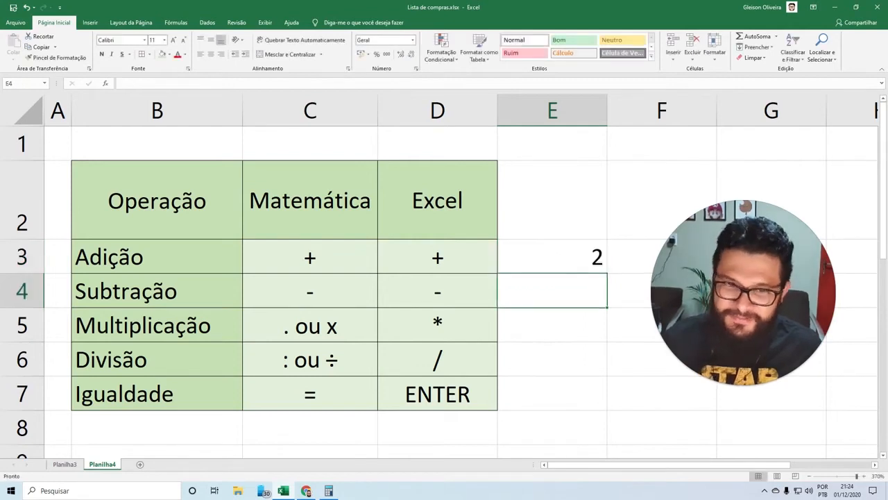
pyautogui.write('=')
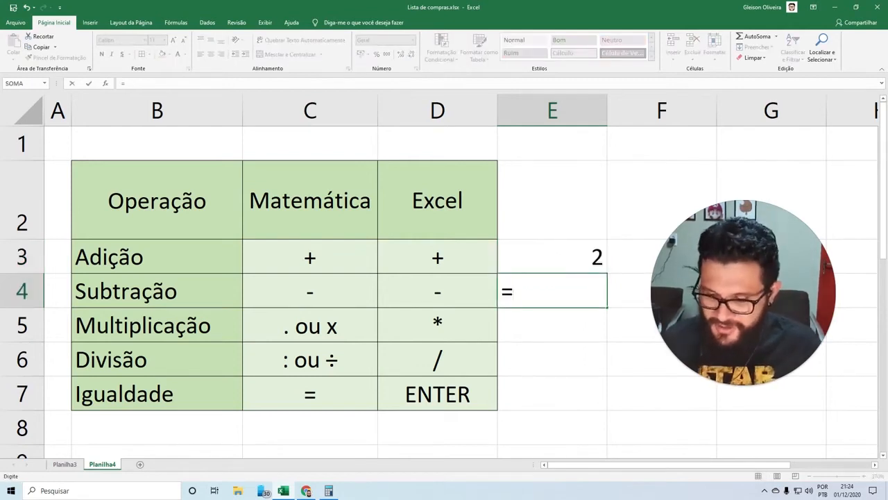
pyautogui.write('4')
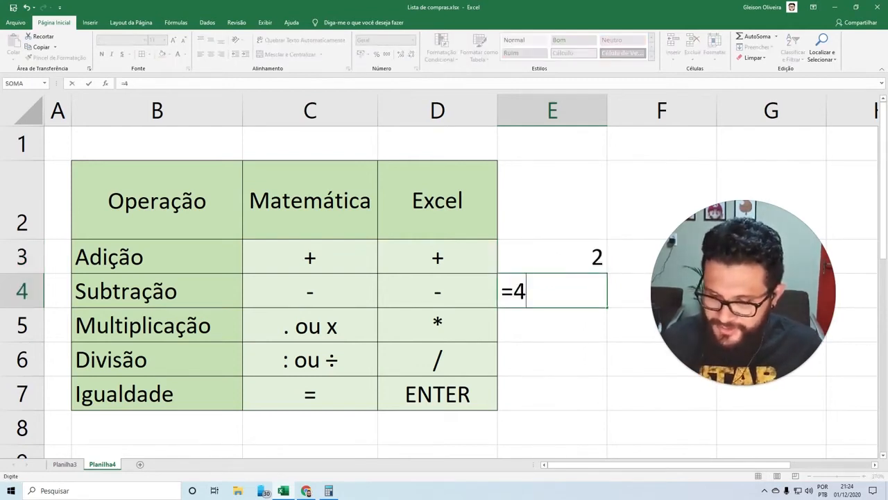
pyautogui.write('-2')
pyautogui.press('Return')
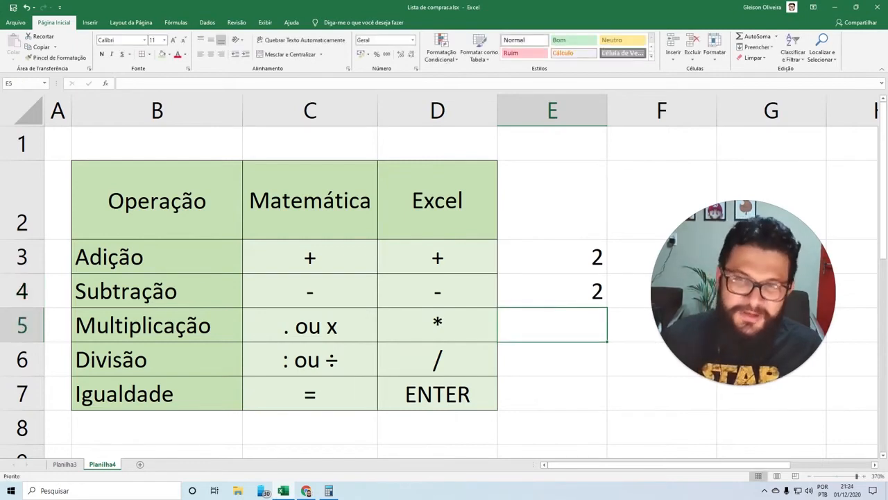
# - Enter the example formulas =2*2 in cell E5 for Multiplicação and =10/2 in cell E6 for Divisão
pyautogui.write('=')
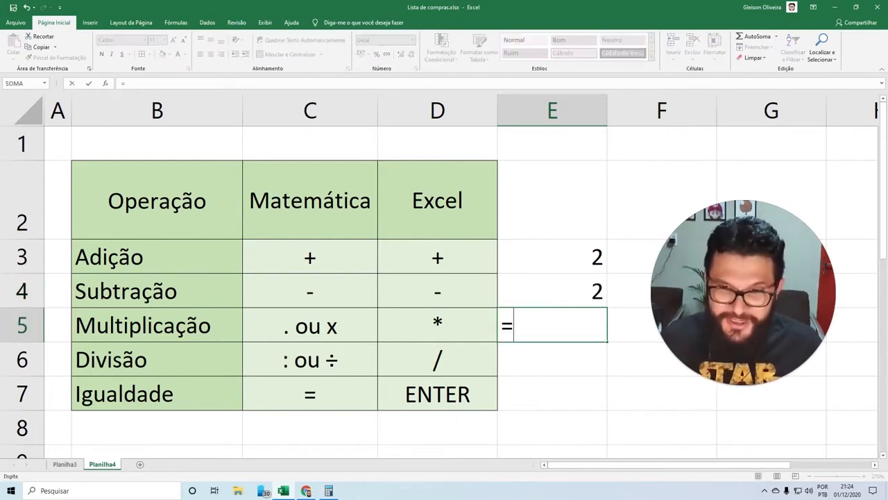
pyautogui.write('2')
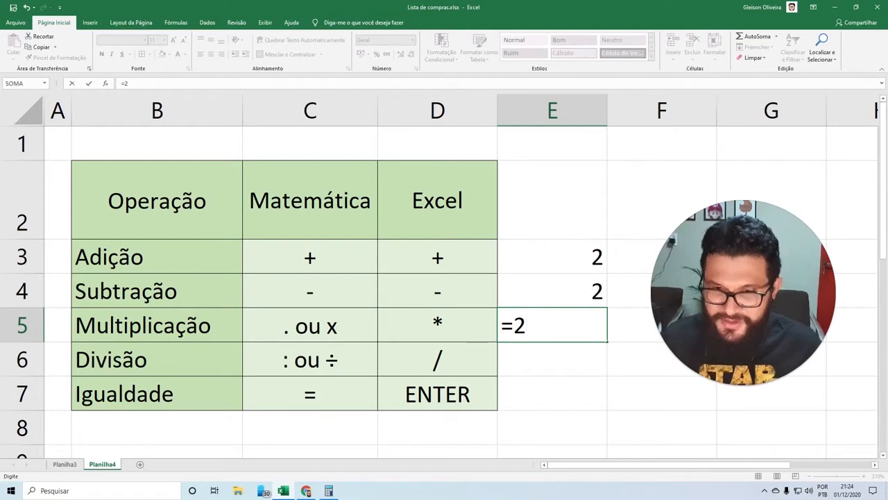
pyautogui.write('*2')
pyautogui.press('Return')
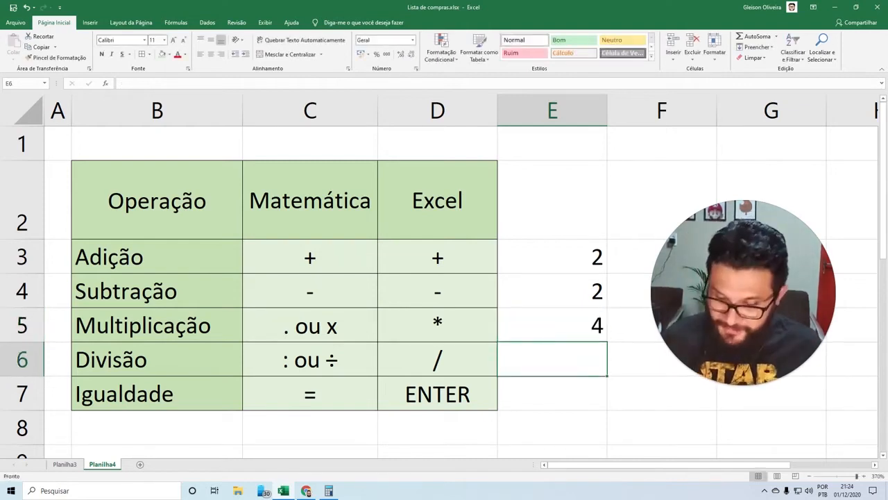
pyautogui.write('=10')
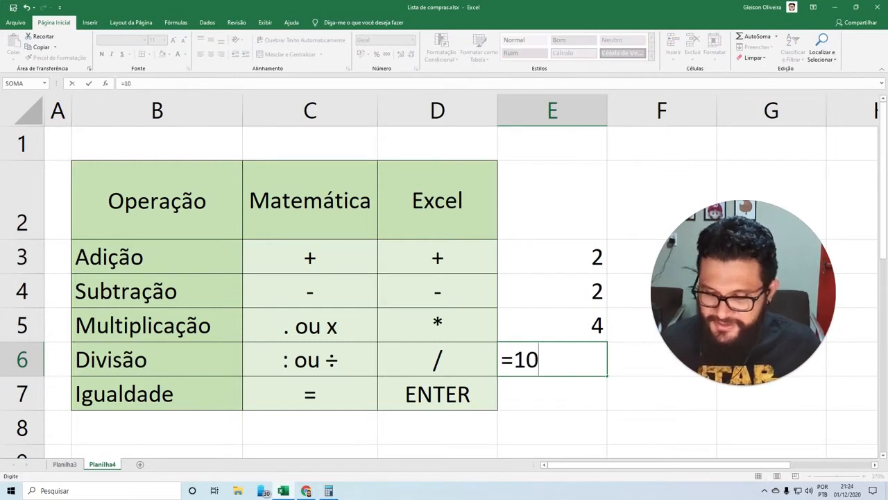
pyautogui.write('/2')
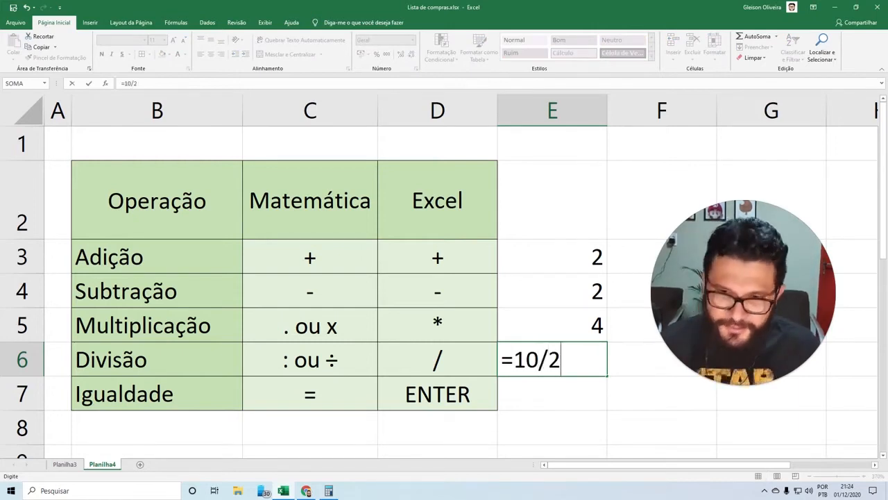
pyautogui.press('Return')
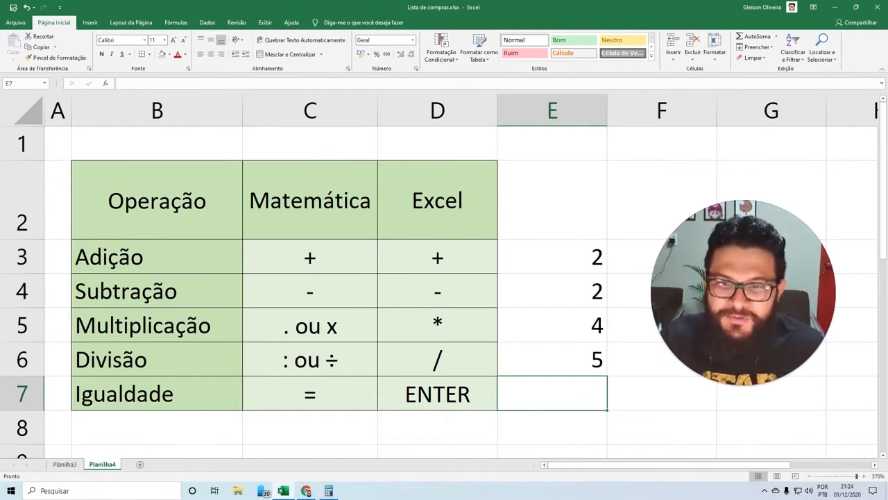
# - Review the formulas behind the results in cells E3 to E6 without changing them
pyautogui.doubleClick(562, 257)
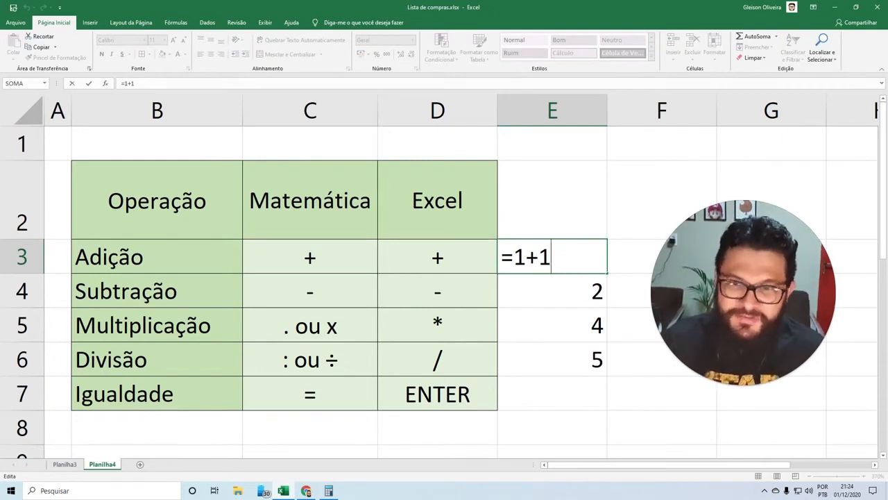
pyautogui.click(684, 217)
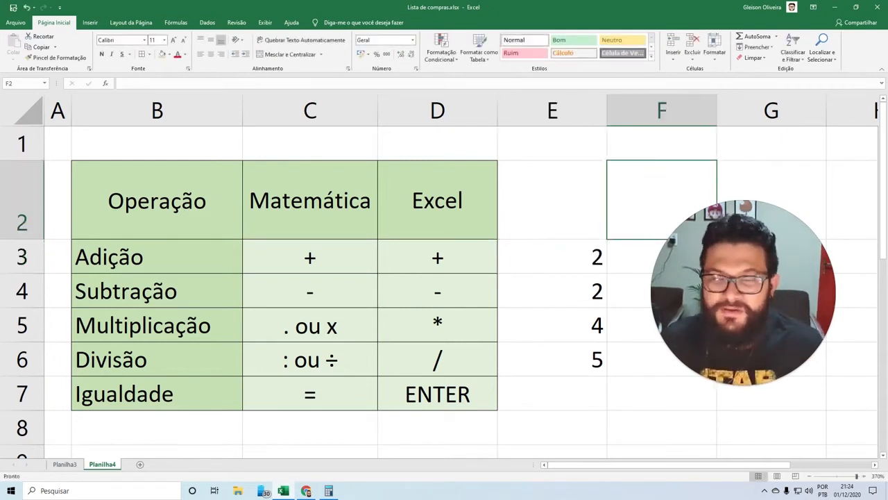
pyautogui.click(552, 257)
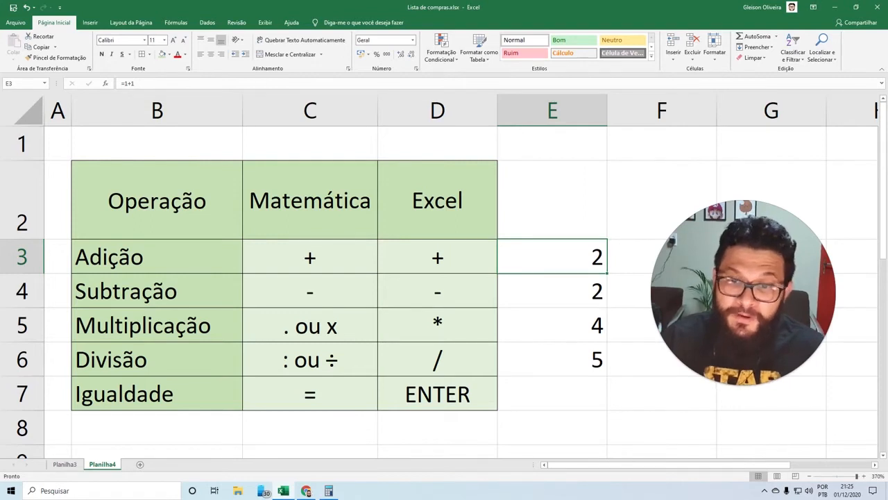
pyautogui.click(553, 290)
pyautogui.click(553, 325)
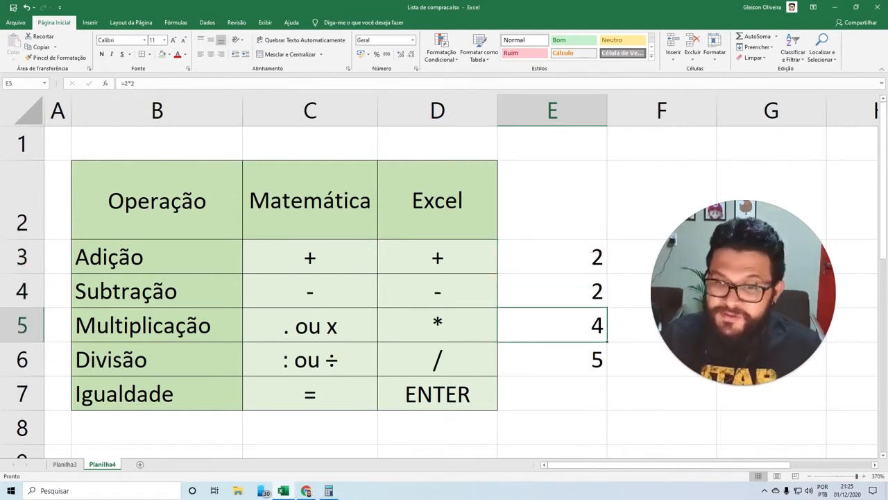
pyautogui.click(553, 358)
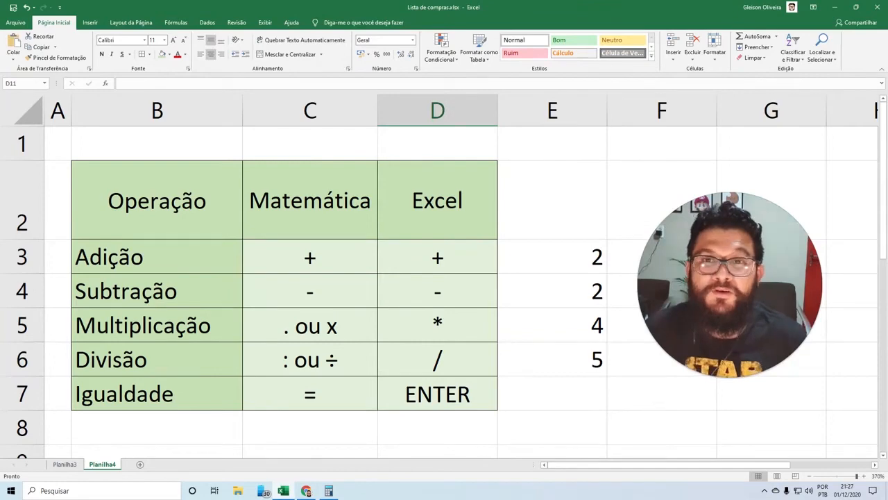
# - Enter ^ as the Excel symbol for Exponenciação in cell D11 of the second operations table
pyautogui.click(437, 257)
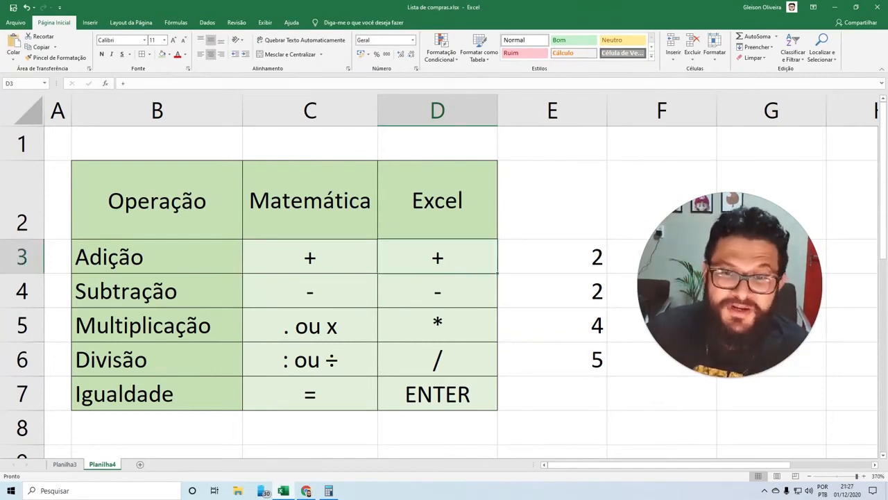
pyautogui.scroll(-2, 444, 292)
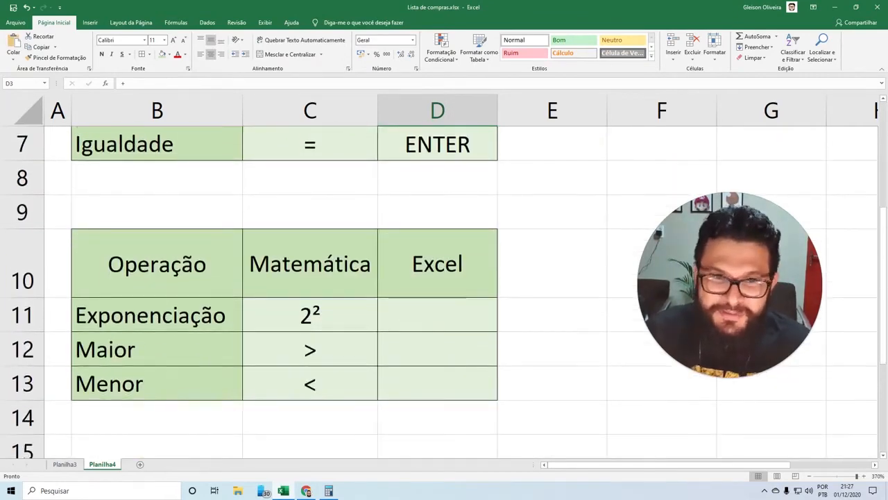
pyautogui.scroll(-1, 445, 291)
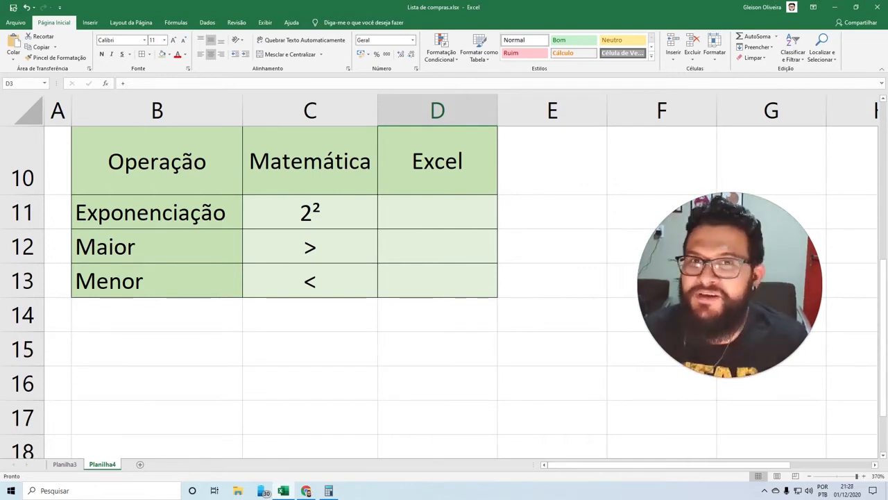
pyautogui.click(310, 212)
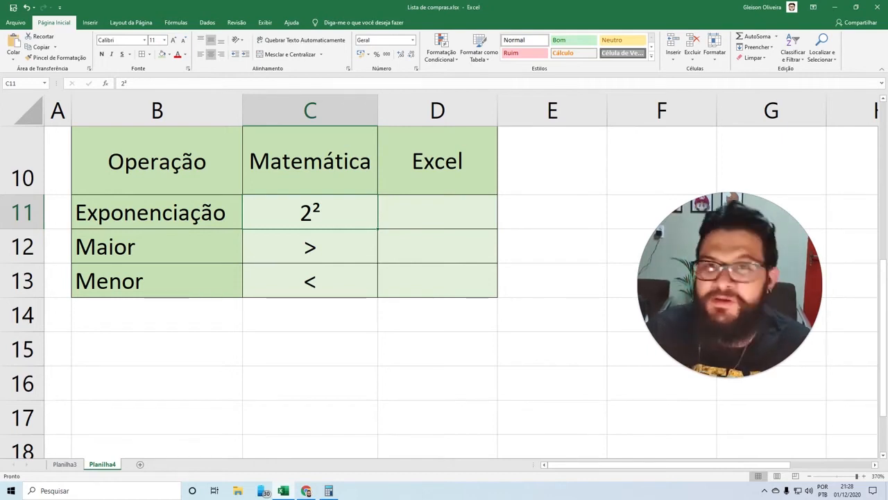
pyautogui.click(437, 213)
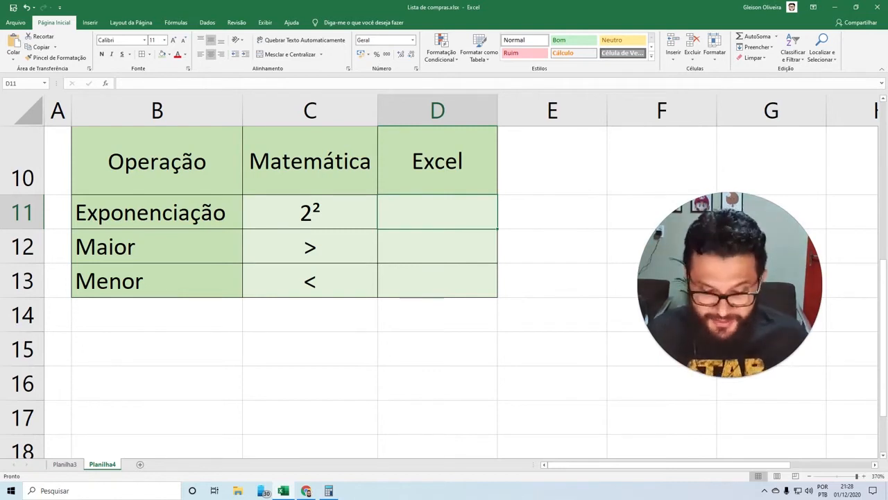
pyautogui.write('^')
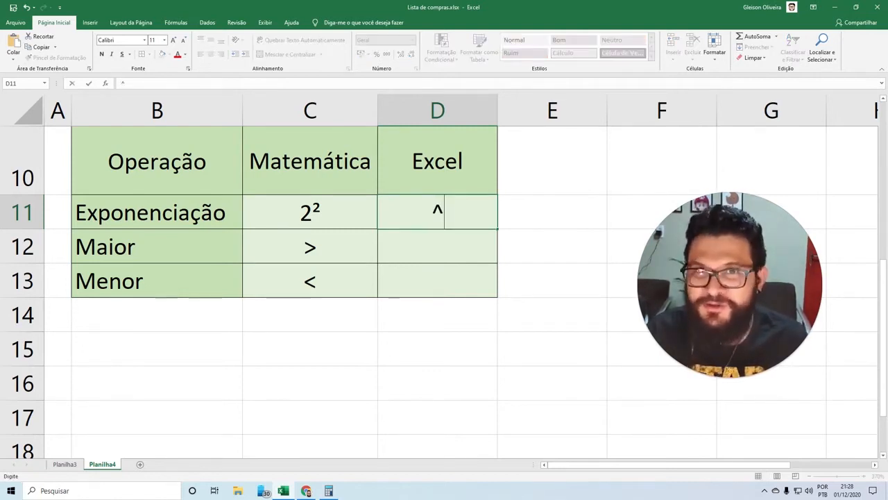
pyautogui.press('Return')
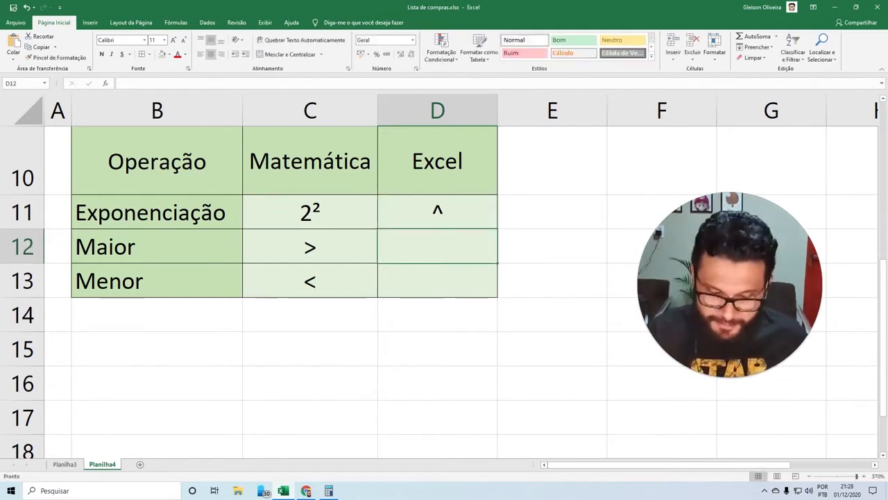
# - Enter > for Maior in cell D12 and < for Menor in cell D13 of the Excel column
pyautogui.write('>')
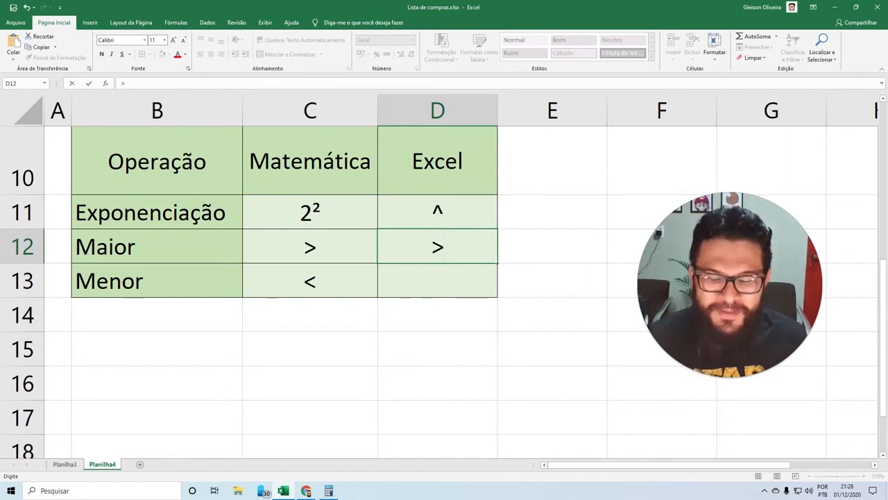
pyautogui.press('Return')
pyautogui.write('<')
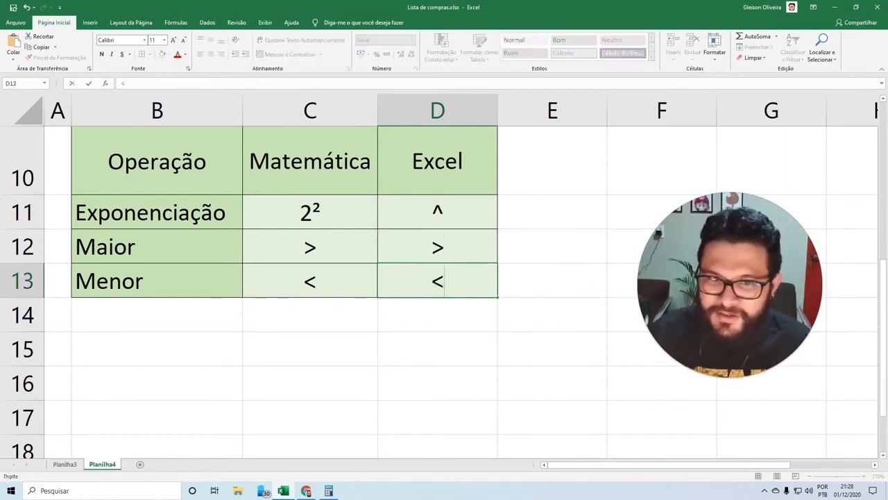
pyautogui.press('Return')
# - Enter the example formula =2^2 in cell E11 beside the Exponenciação row
pyautogui.press('Right')
pyautogui.press('Up')
pyautogui.press('Up')
pyautogui.press('Up')
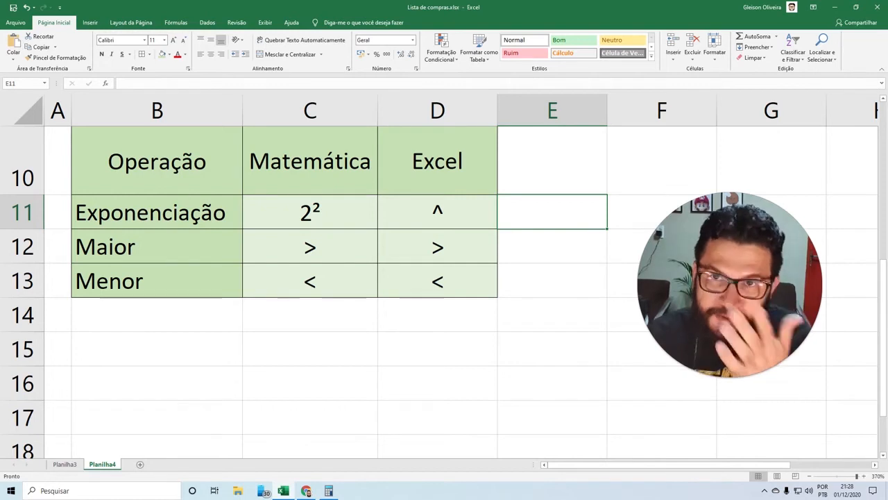
pyautogui.write('=')
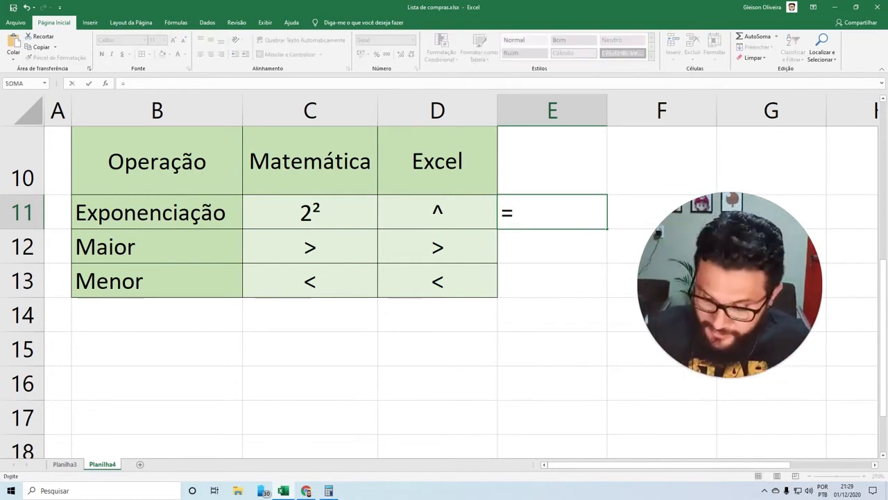
pyautogui.write('2')
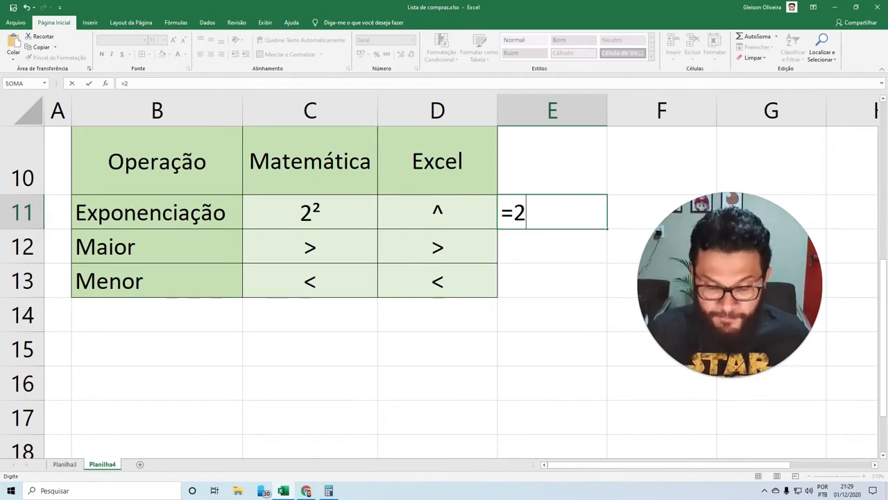
pyautogui.write('^')
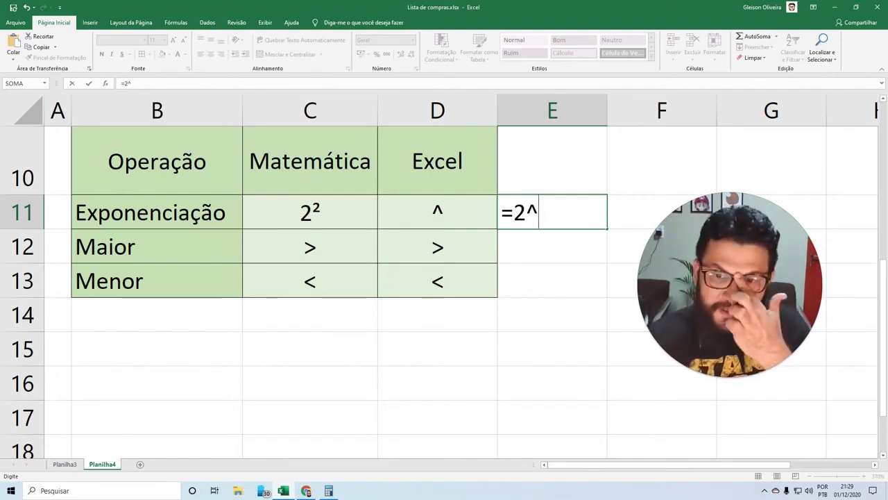
pyautogui.write('2')
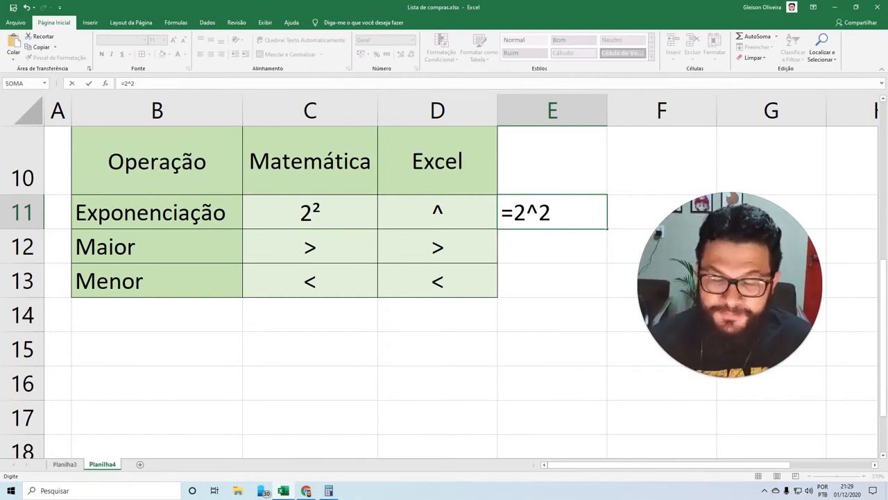
pyautogui.press('Return')
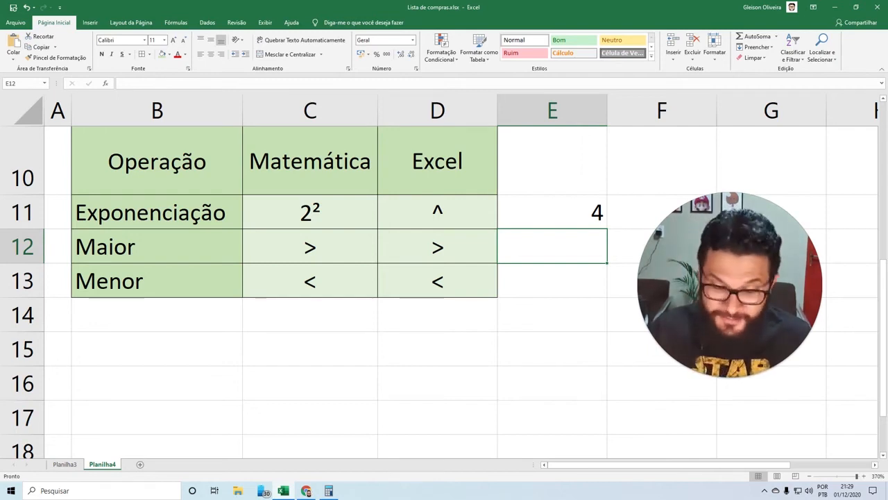
# - Enter the example comparison formula =1>2 in cell E12 beside the Maior row
pyautogui.write('=')
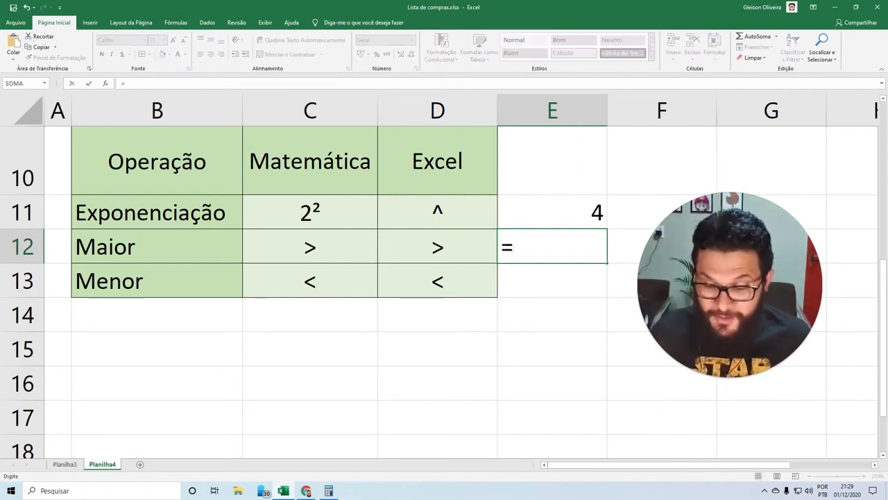
pyautogui.write('1>')
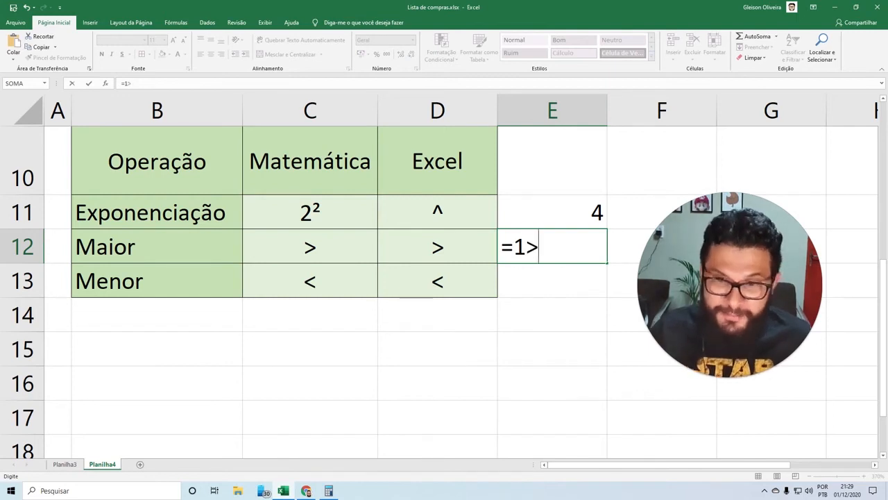
pyautogui.write('2')
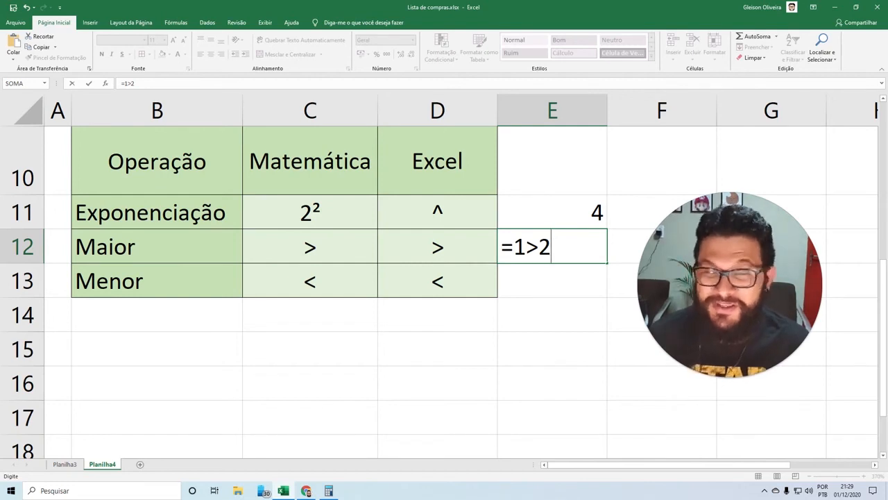
pyautogui.press('Return')
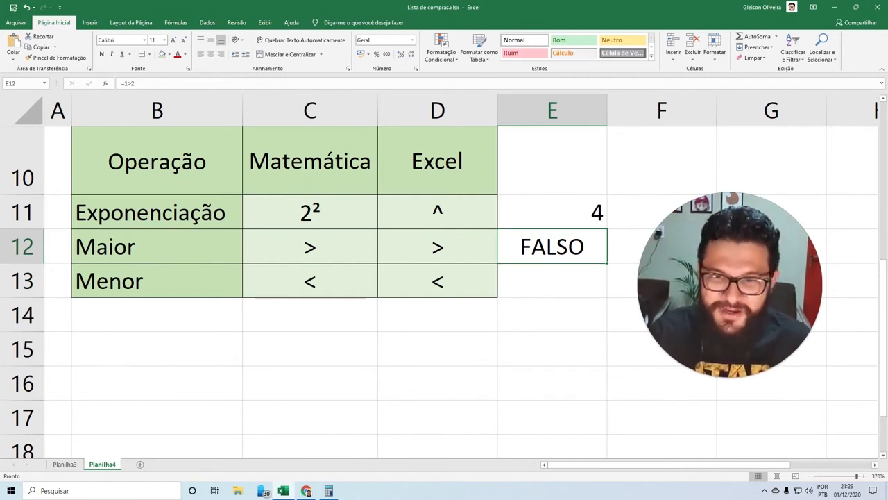
# - Swap the two numbers in cell E12's comparison so the formula reads =2>1
pyautogui.press('F2')
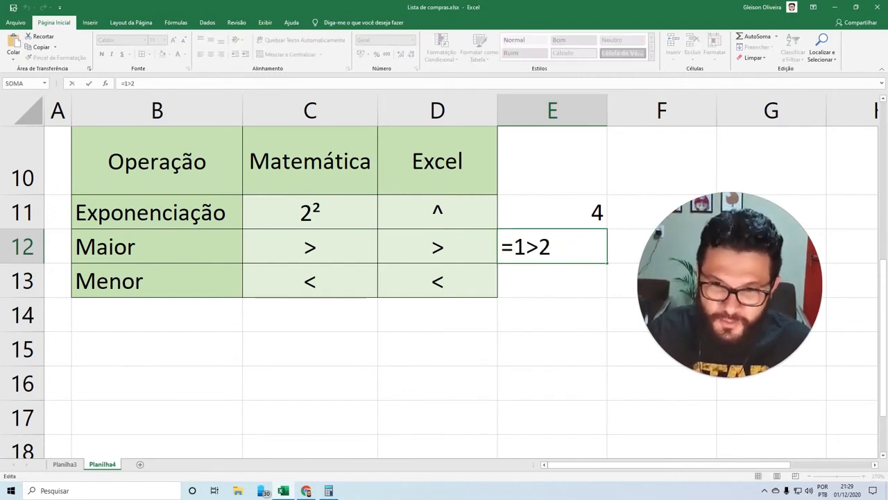
pyautogui.hotkey('shift', 'Right')
pyautogui.hotkey('shift', 'Left')
pyautogui.hotkey('shift', 'Left')
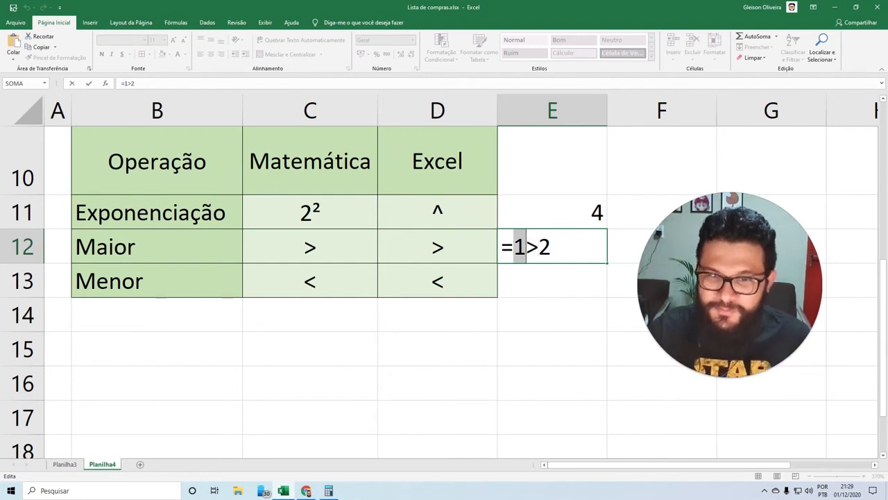
pyautogui.write('2')
pyautogui.press('Right')
pyautogui.hotkey('shift', 'Right')
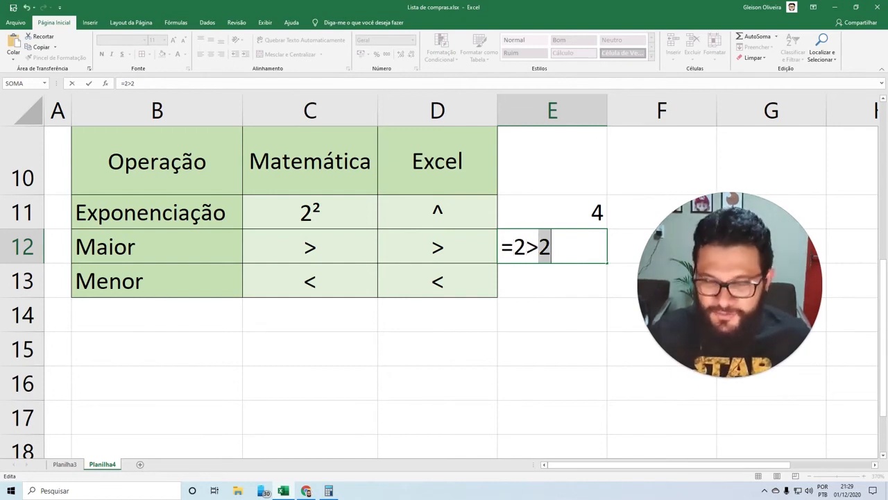
pyautogui.write('1')
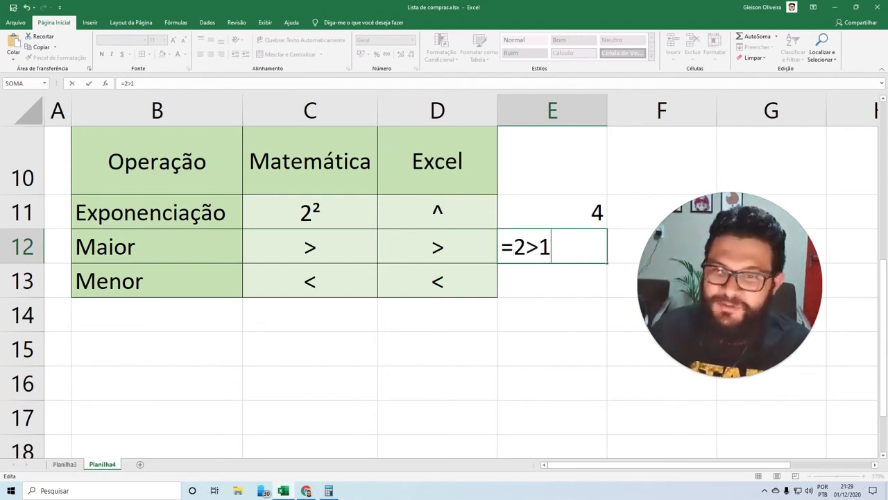
pyautogui.press('Return')
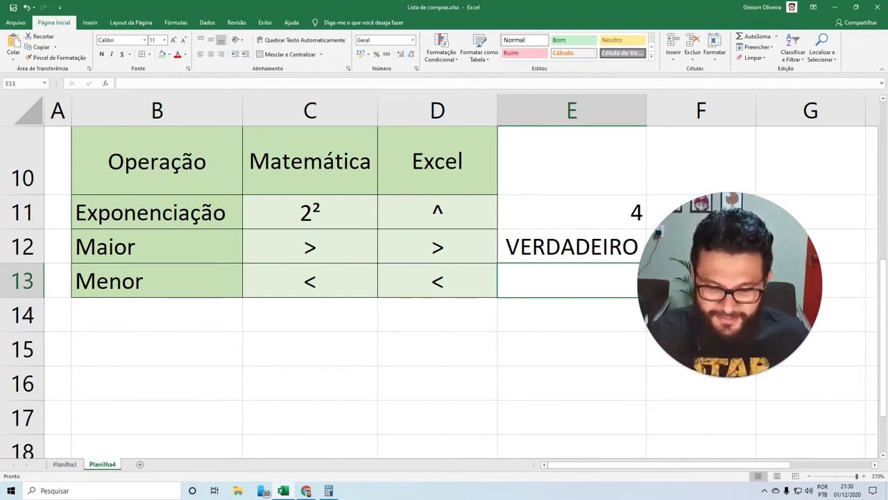
# - Enter the example comparison formula =1<2 in cell E13 beside the Menor row
pyautogui.write('=1')
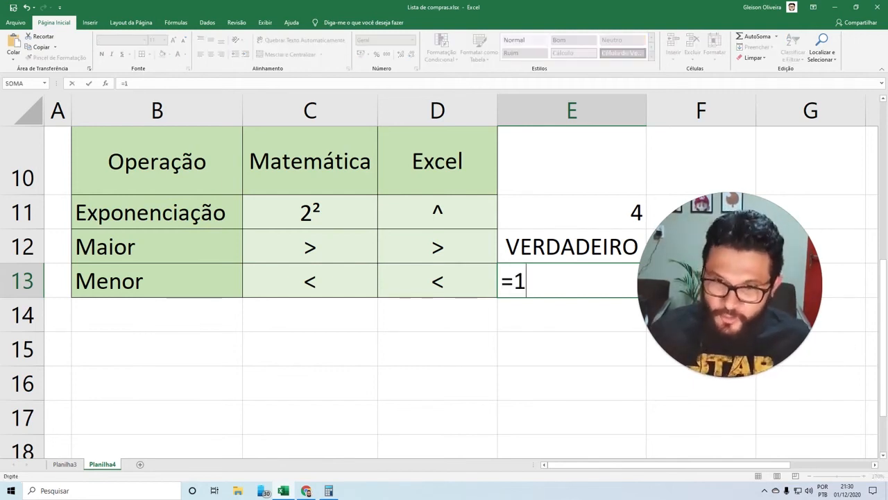
pyautogui.write('<')
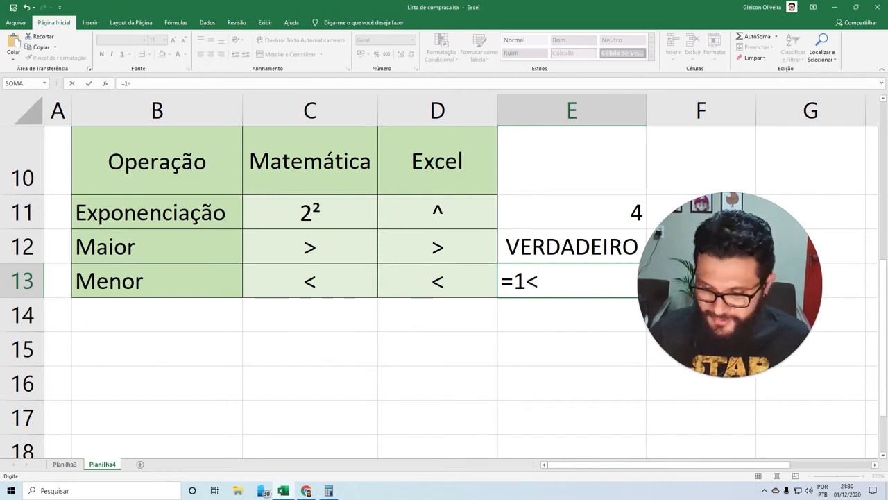
pyautogui.write('2')
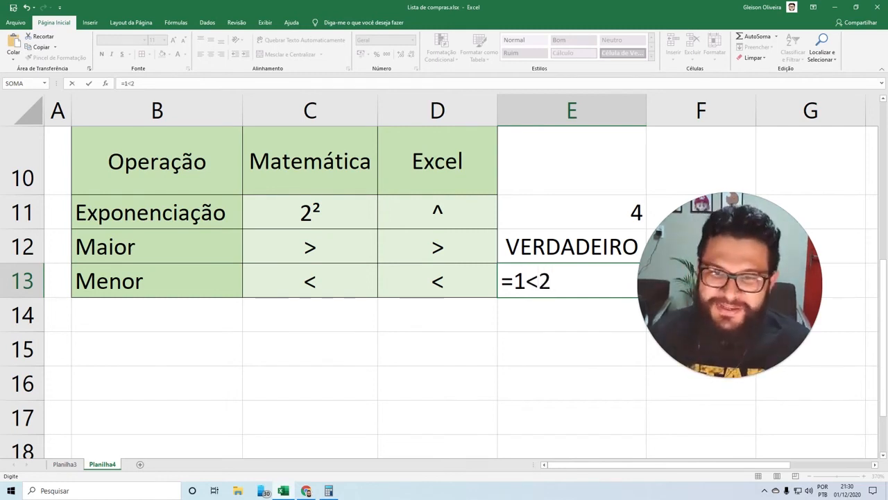
pyautogui.press('Return')
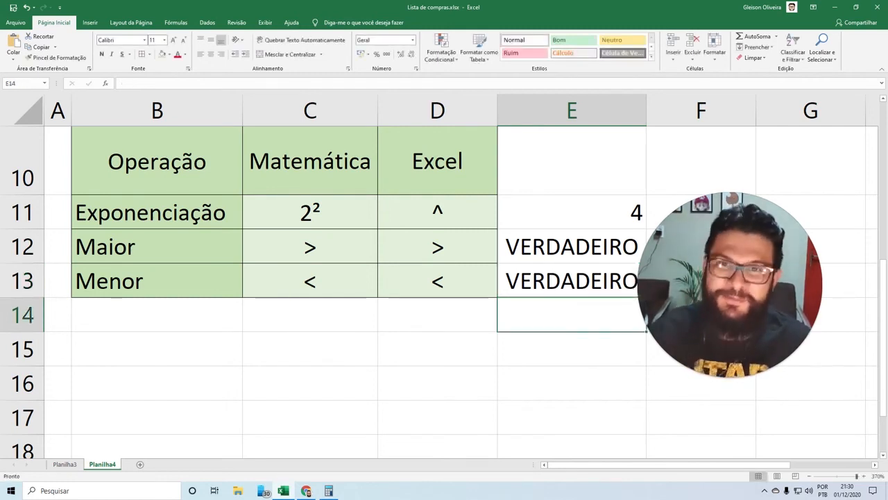
# - Replace the second number in cell E13's comparison with 0 so the formula reads =1<0
pyautogui.press('Up')
pyautogui.press('F2')
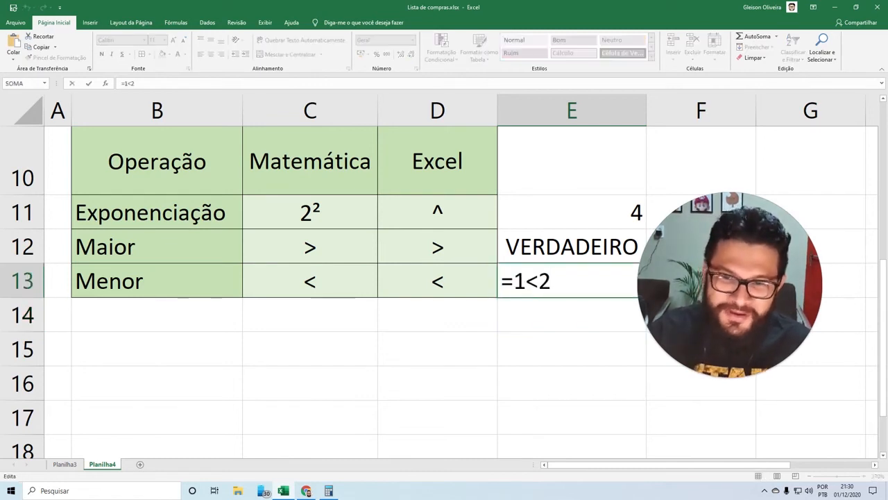
pyautogui.hotkey('shift', 'Left')
pyautogui.write('0')
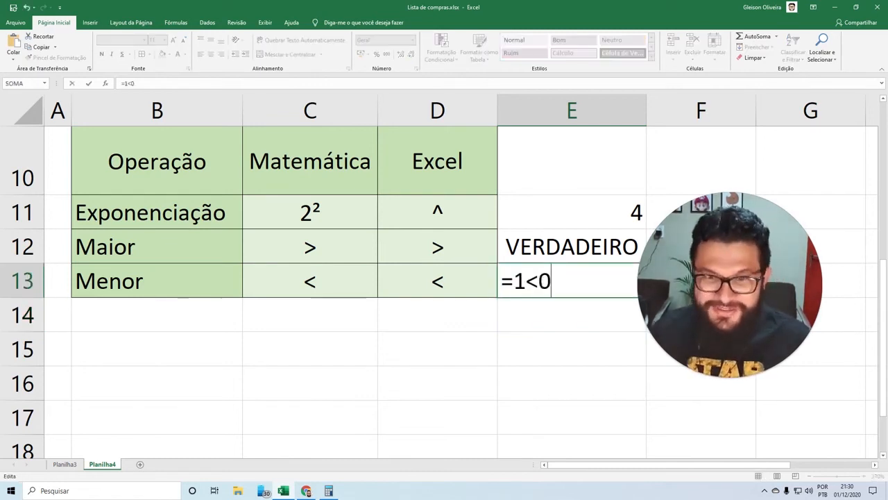
pyautogui.press('Return')
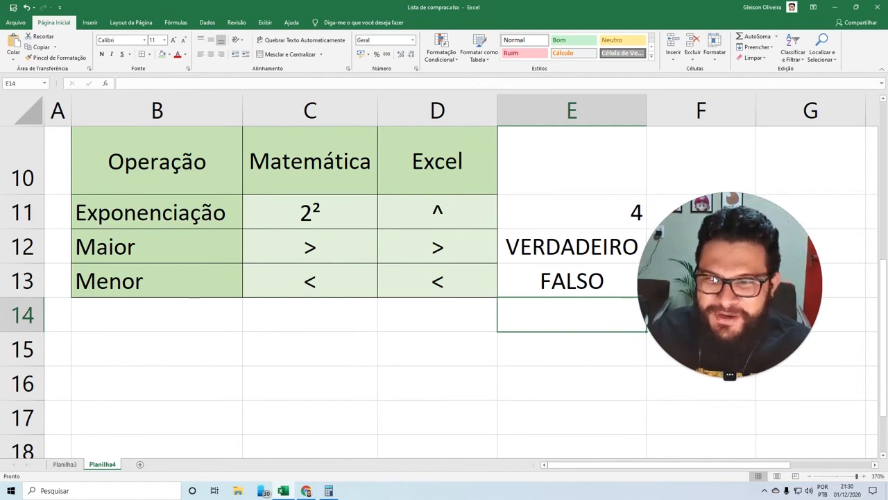
pyautogui.moveTo(714, 280); pyautogui.dragTo(442, 269)
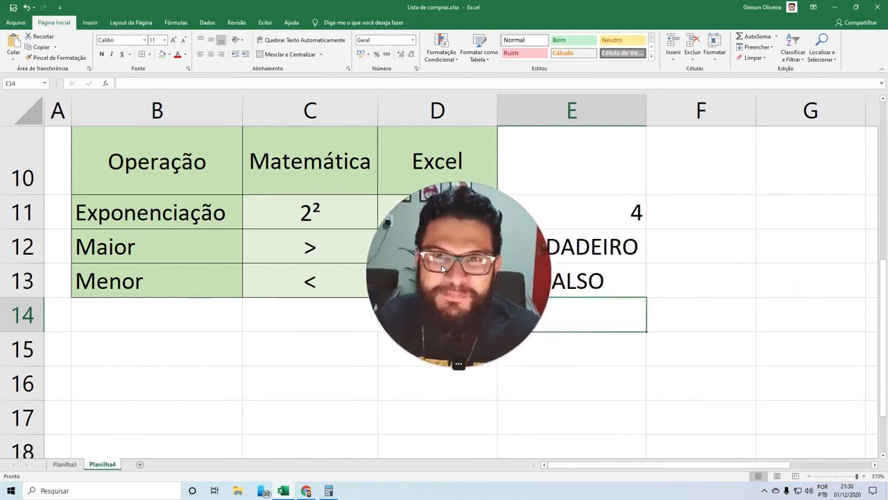